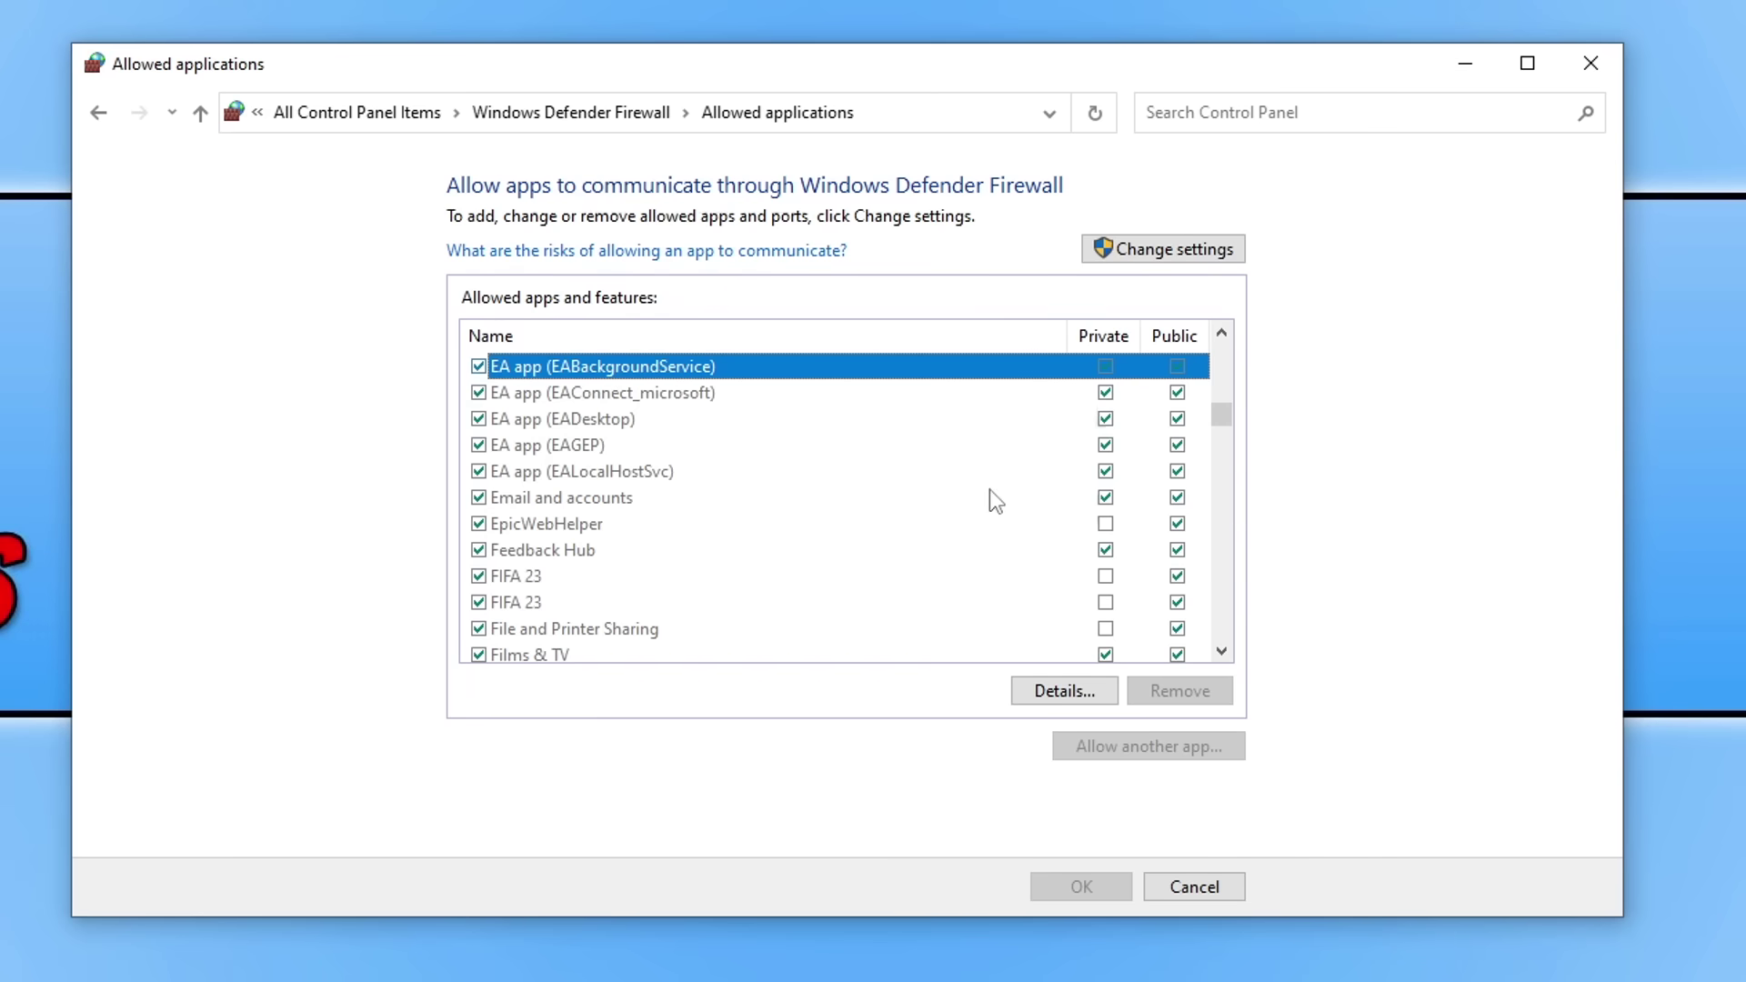
# - Unlock the firewall's allowed apps list for changes and browse for another app to allow
pyautogui.scroll(1, 1045, 419)
pyautogui.click(990, 416)
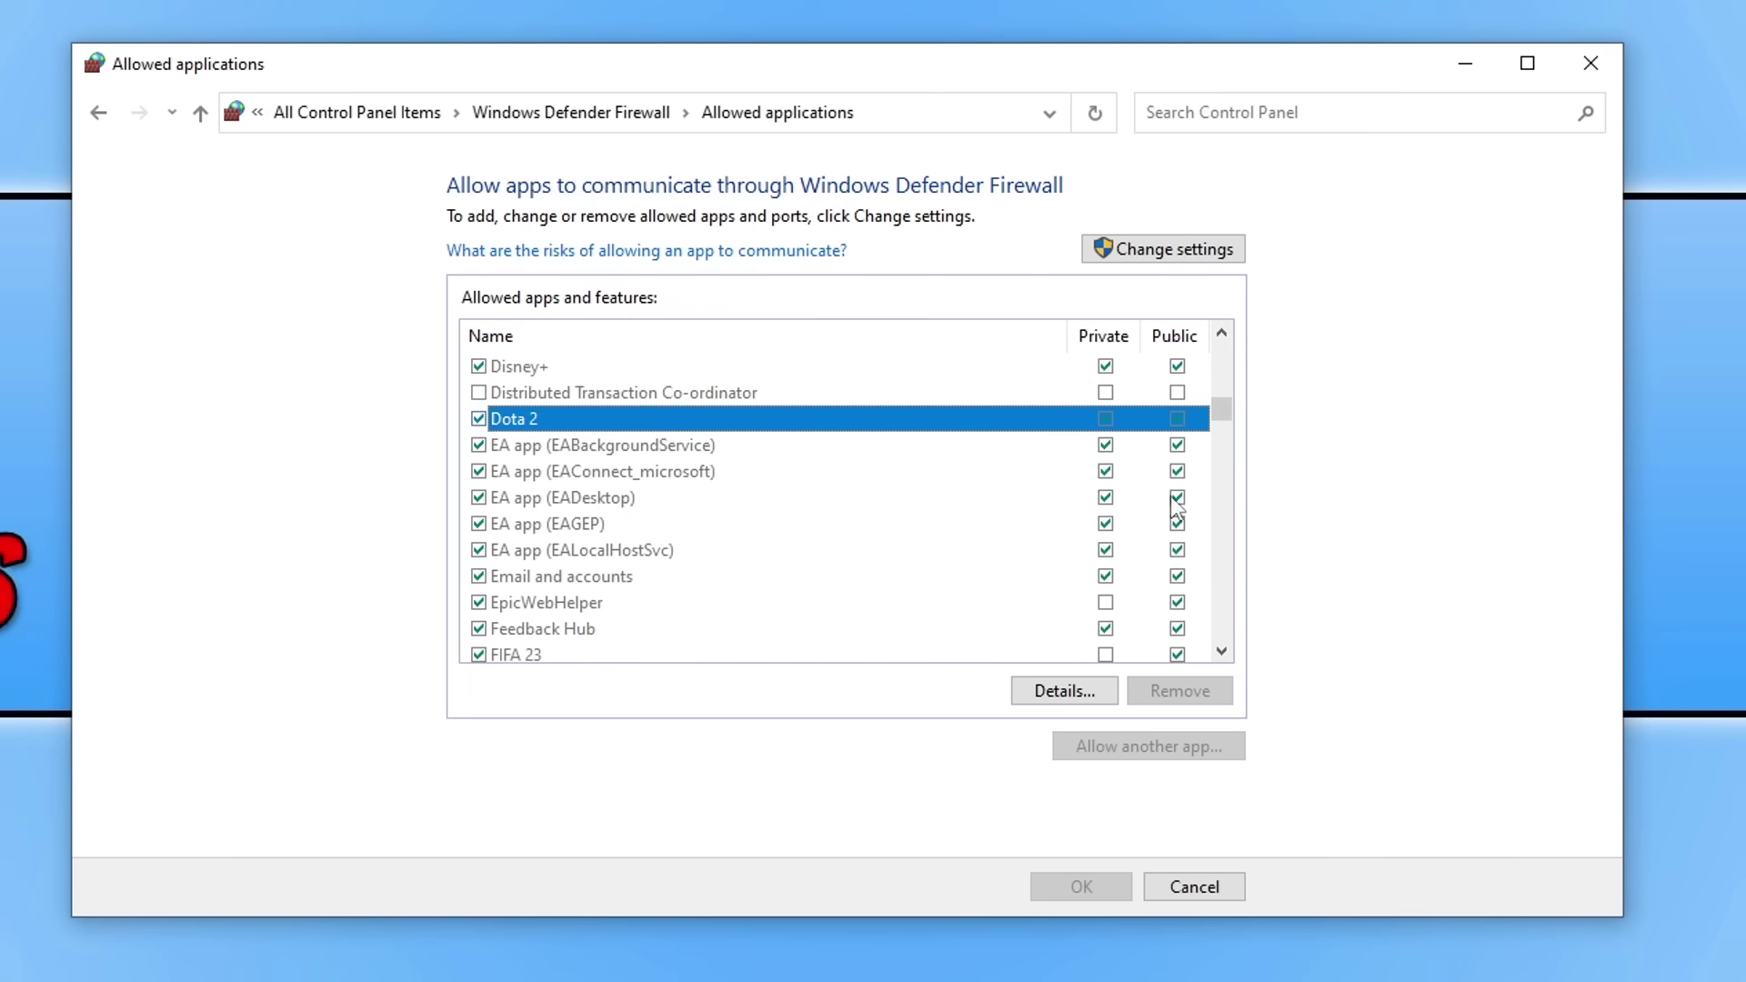
pyautogui.click(1232, 249)
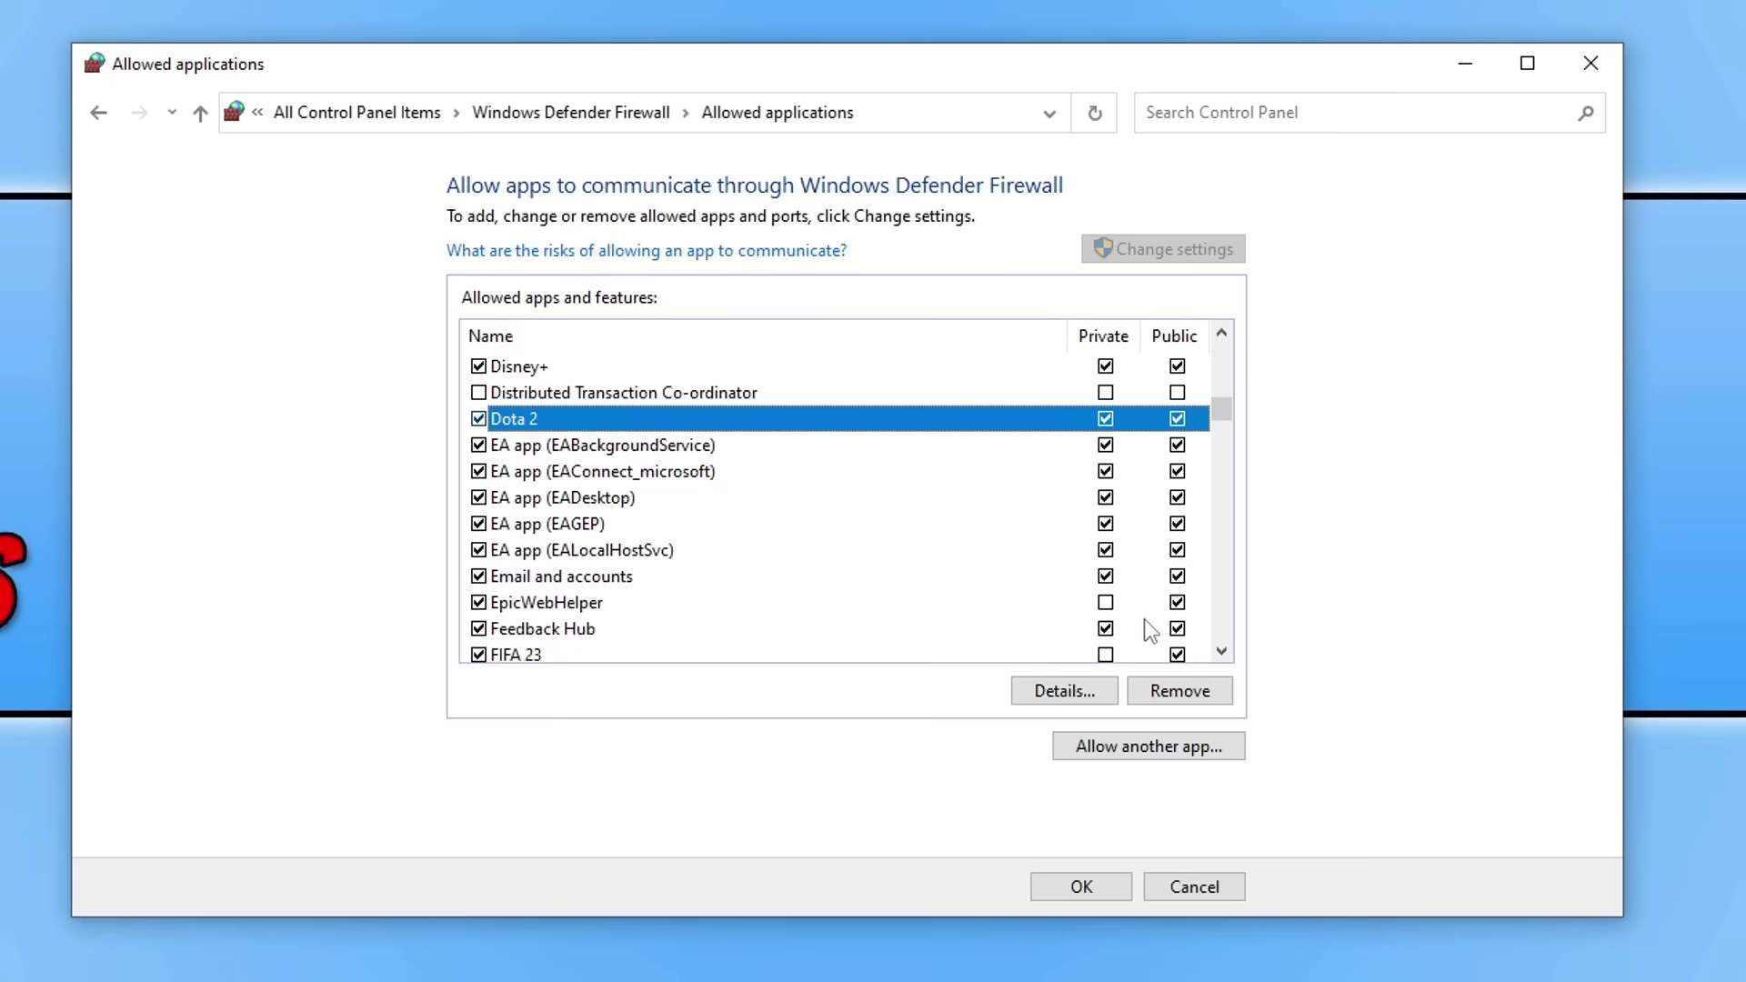
pyautogui.click(1202, 744)
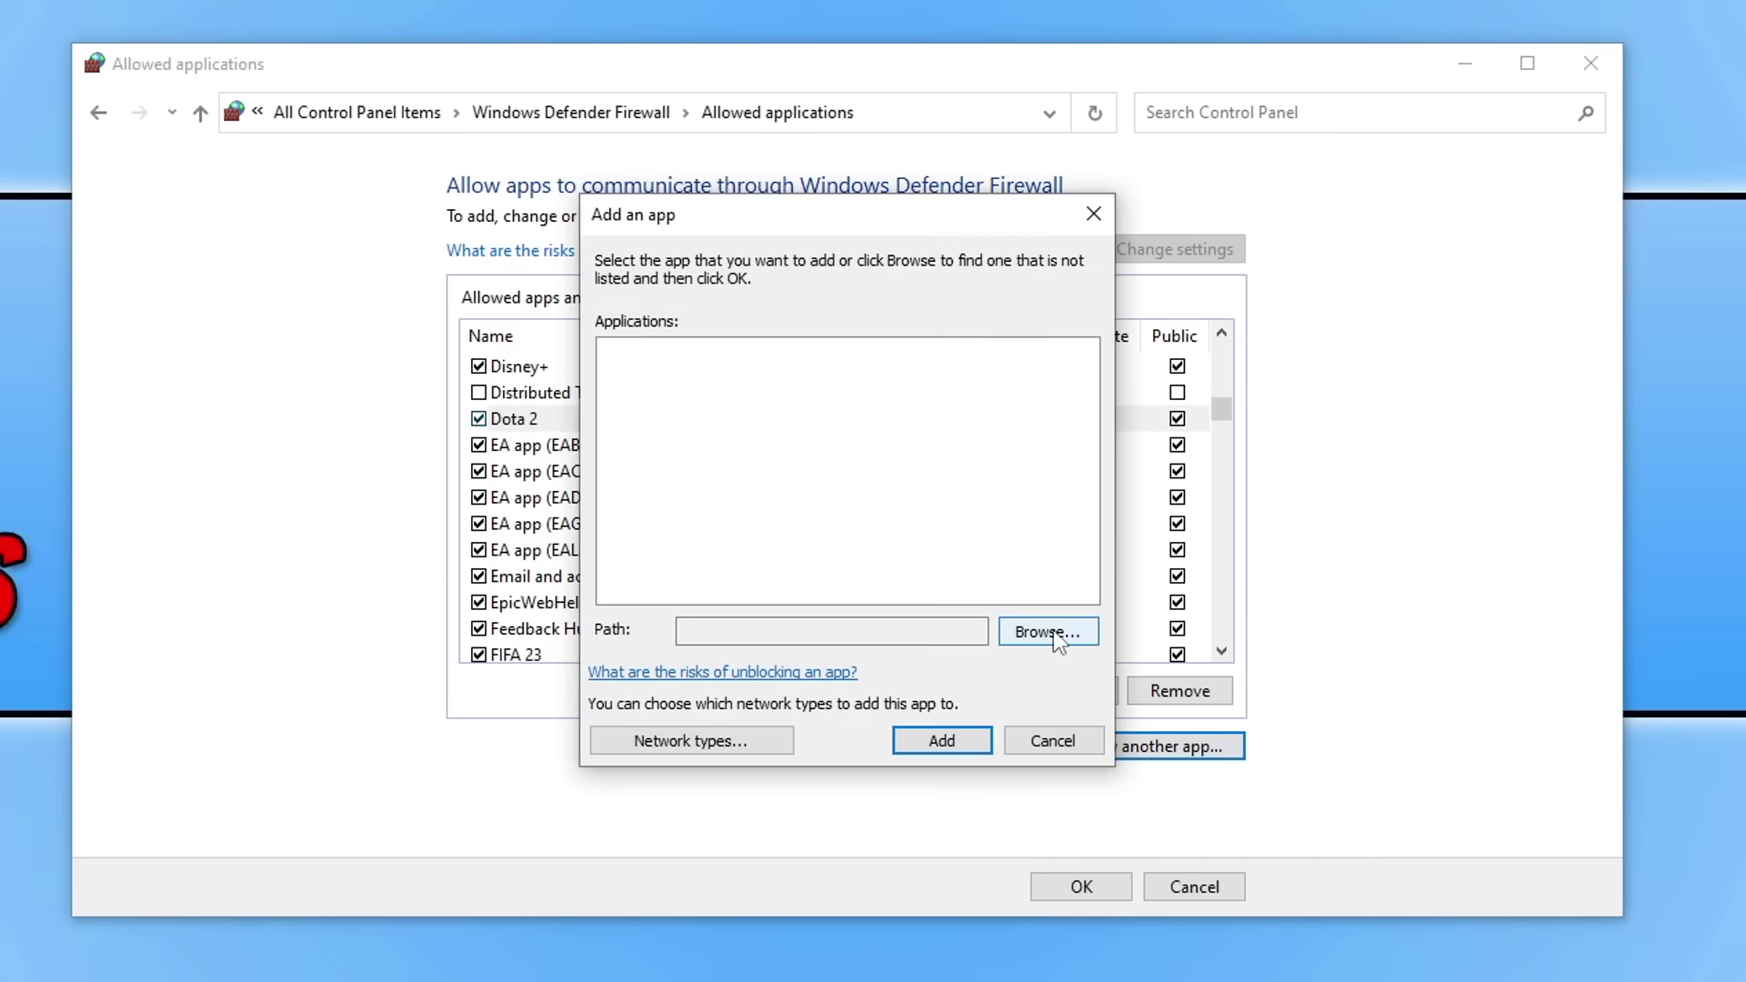
pyautogui.click(1053, 630)
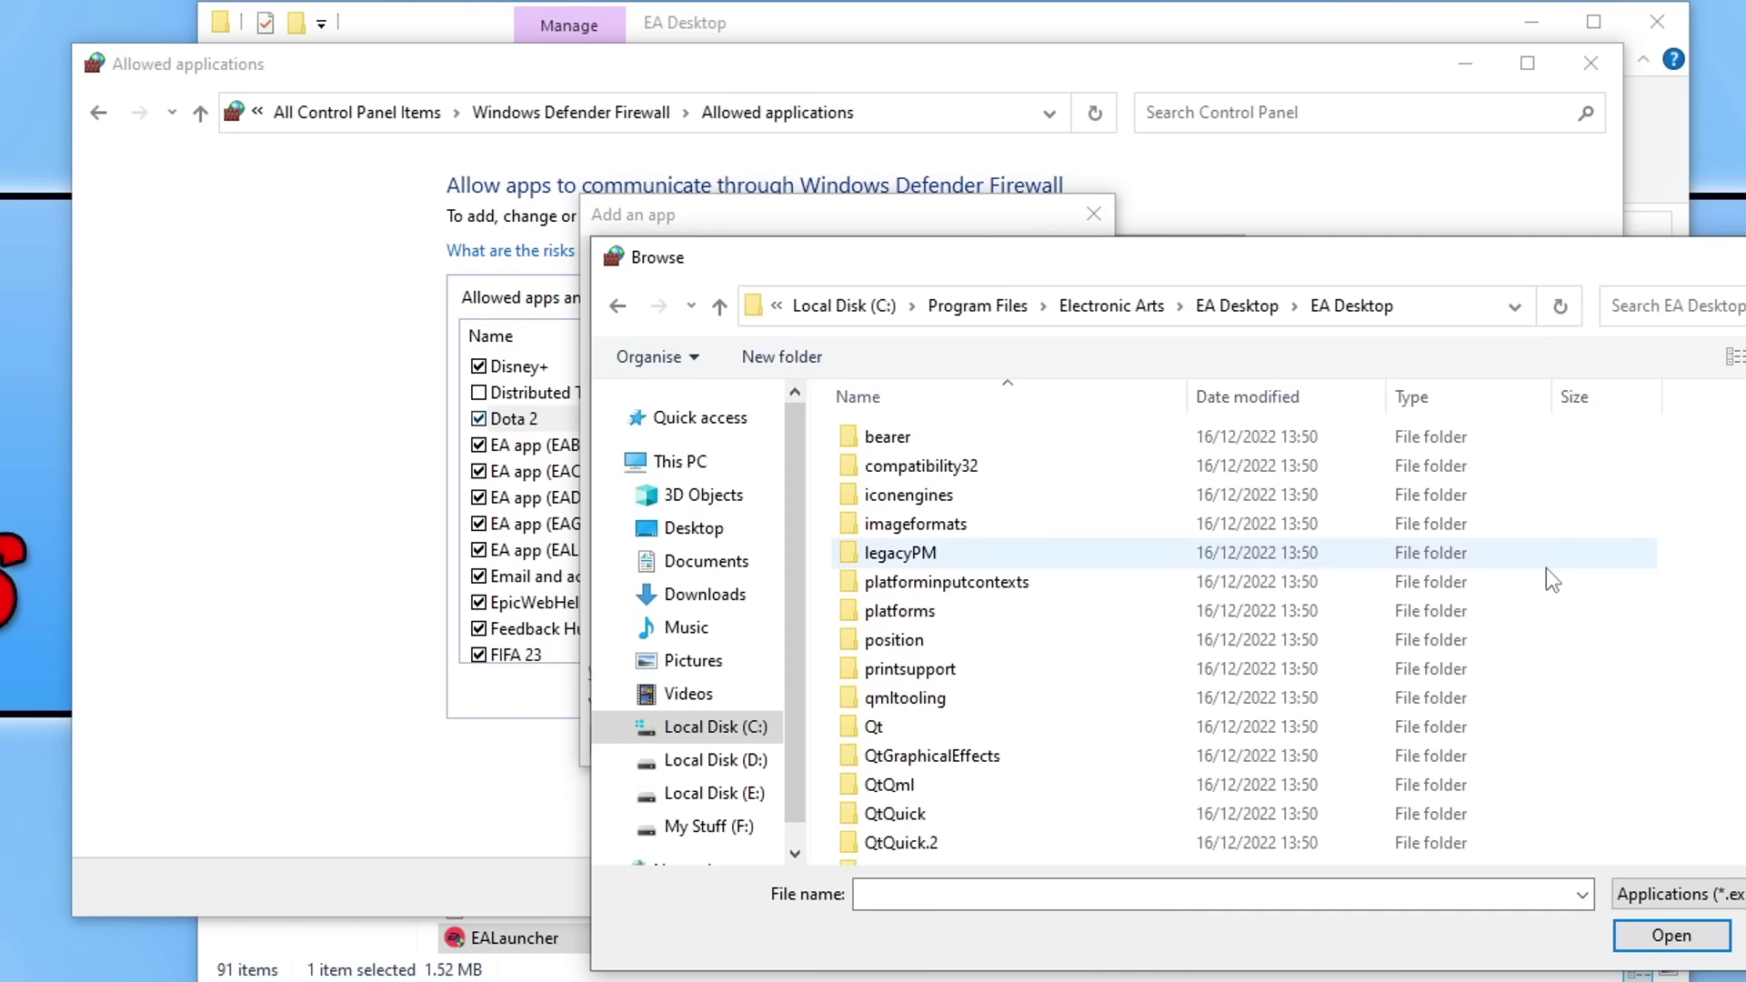
# - Examine the EA Desktop folder's executables: EABackgroundService, EAConnect_microsoft, EADesktop, EAGEP and EALocalHostSvc
pyautogui.scroll(-4, 1545, 568)
pyautogui.scroll(-2, 1526, 531)
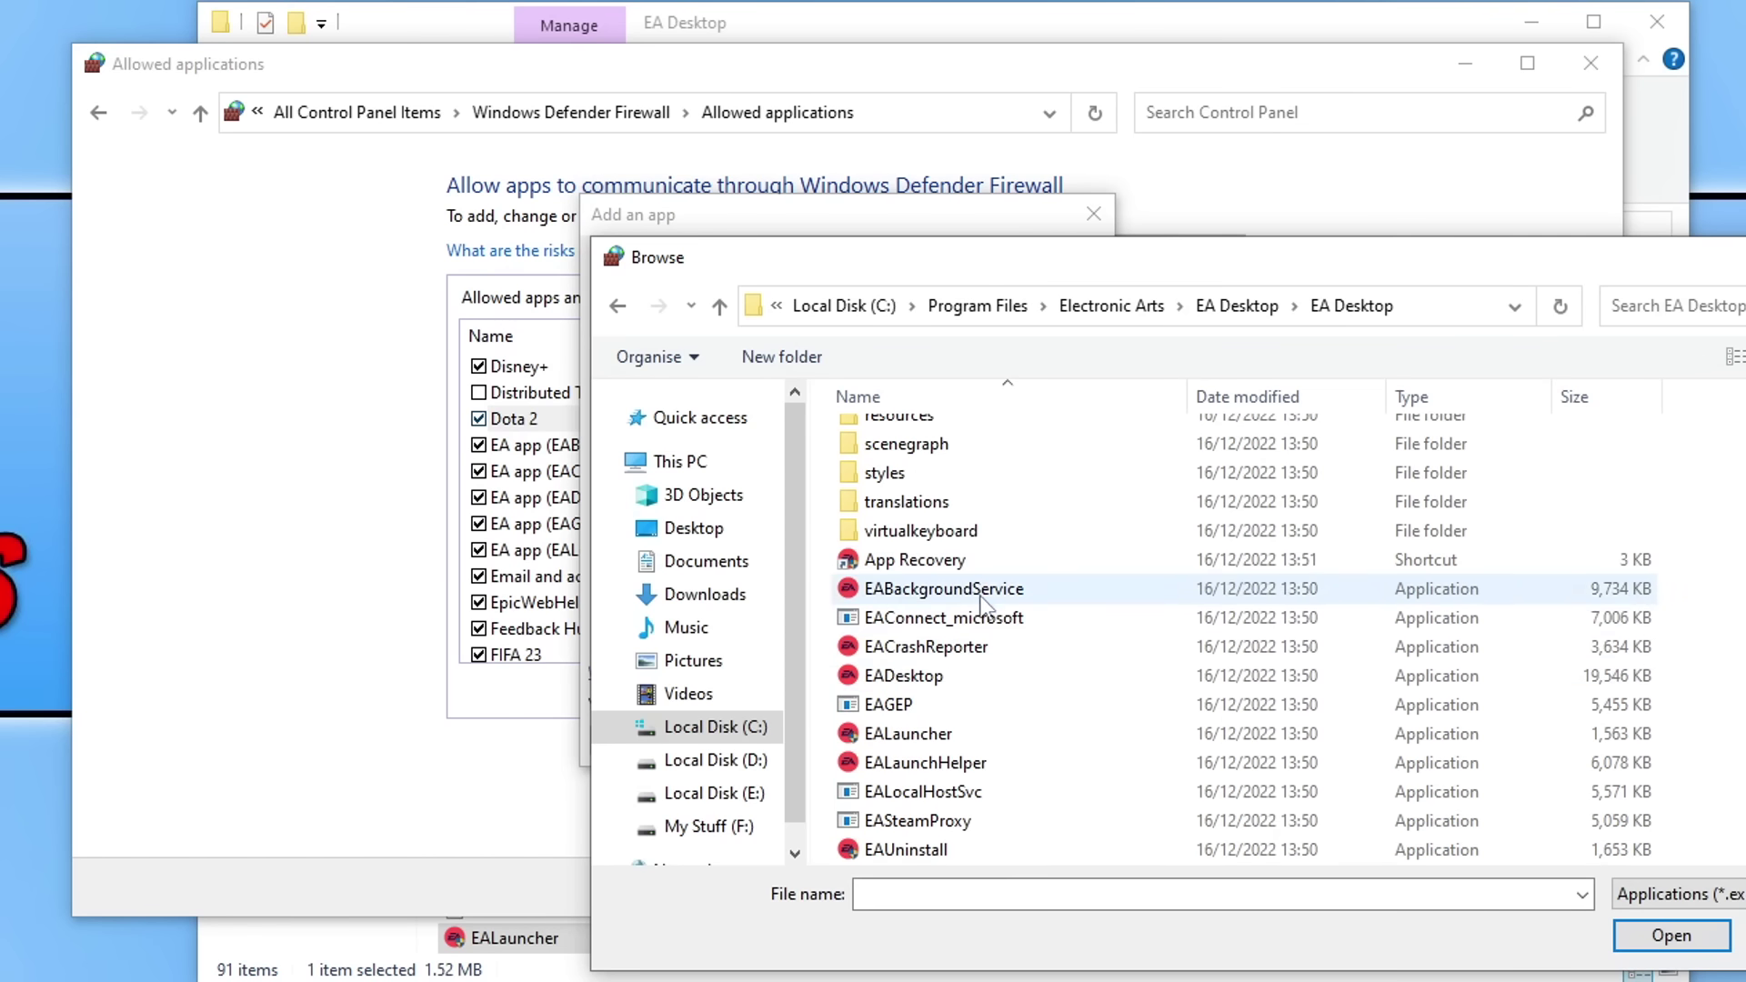
pyautogui.click(1036, 589)
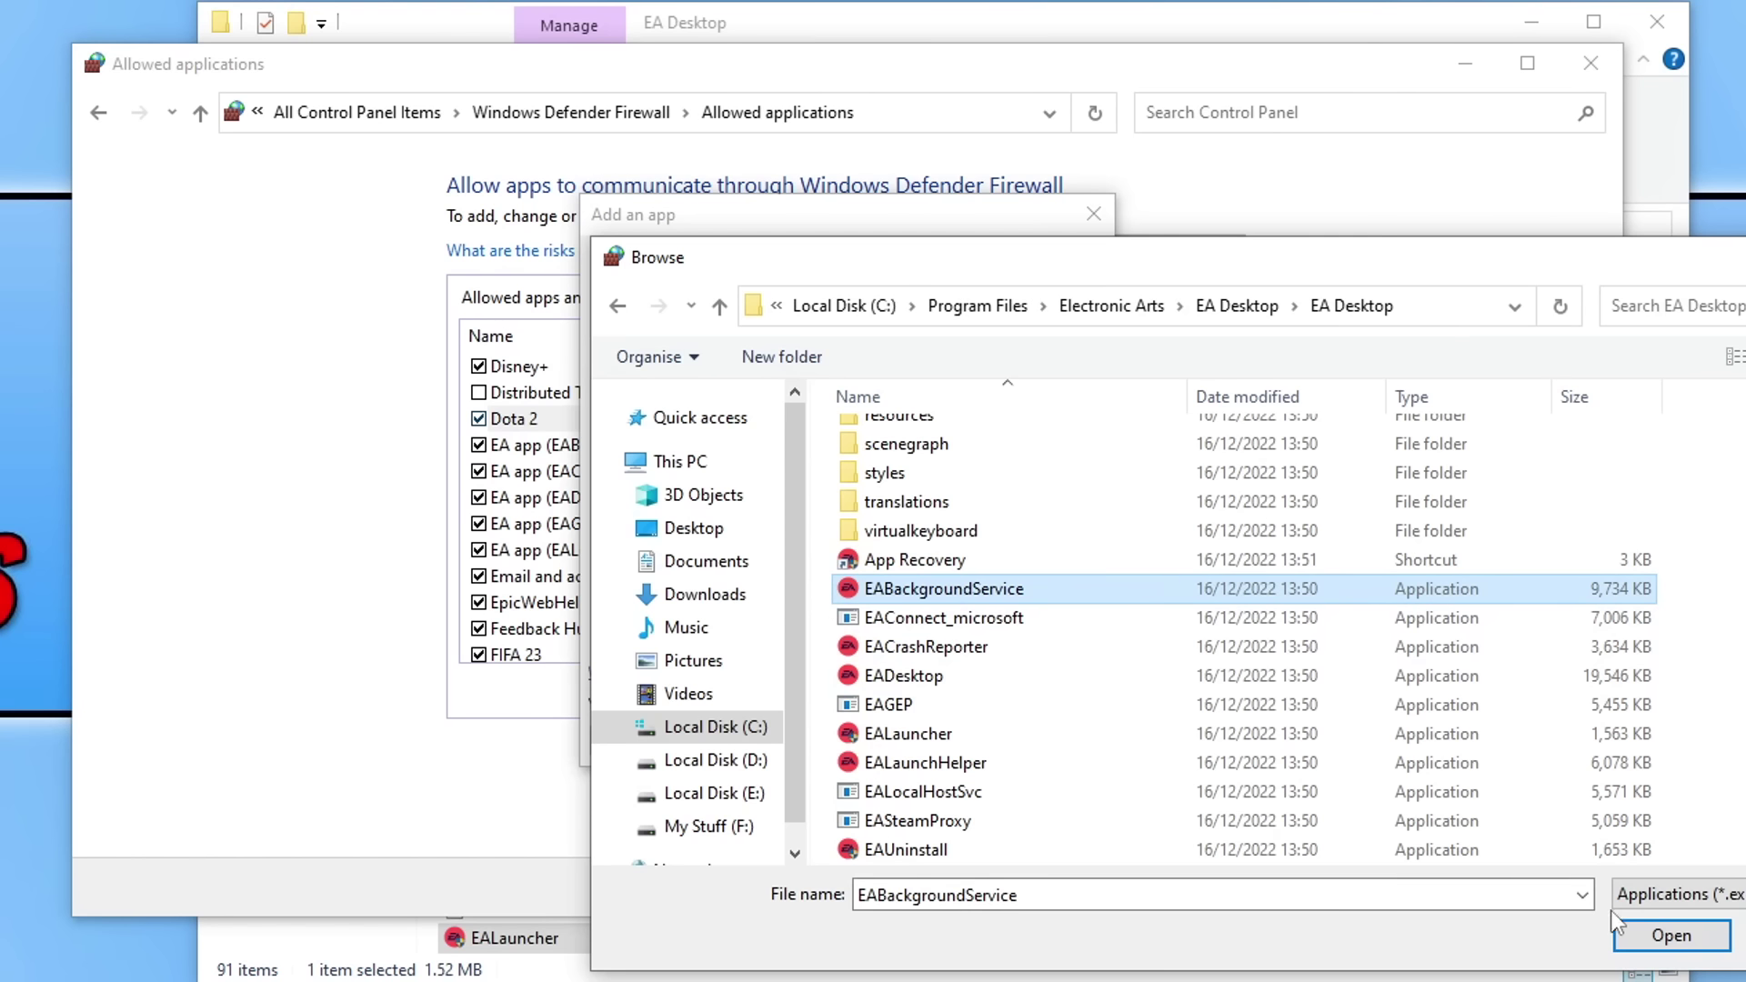
pyautogui.click(1047, 623)
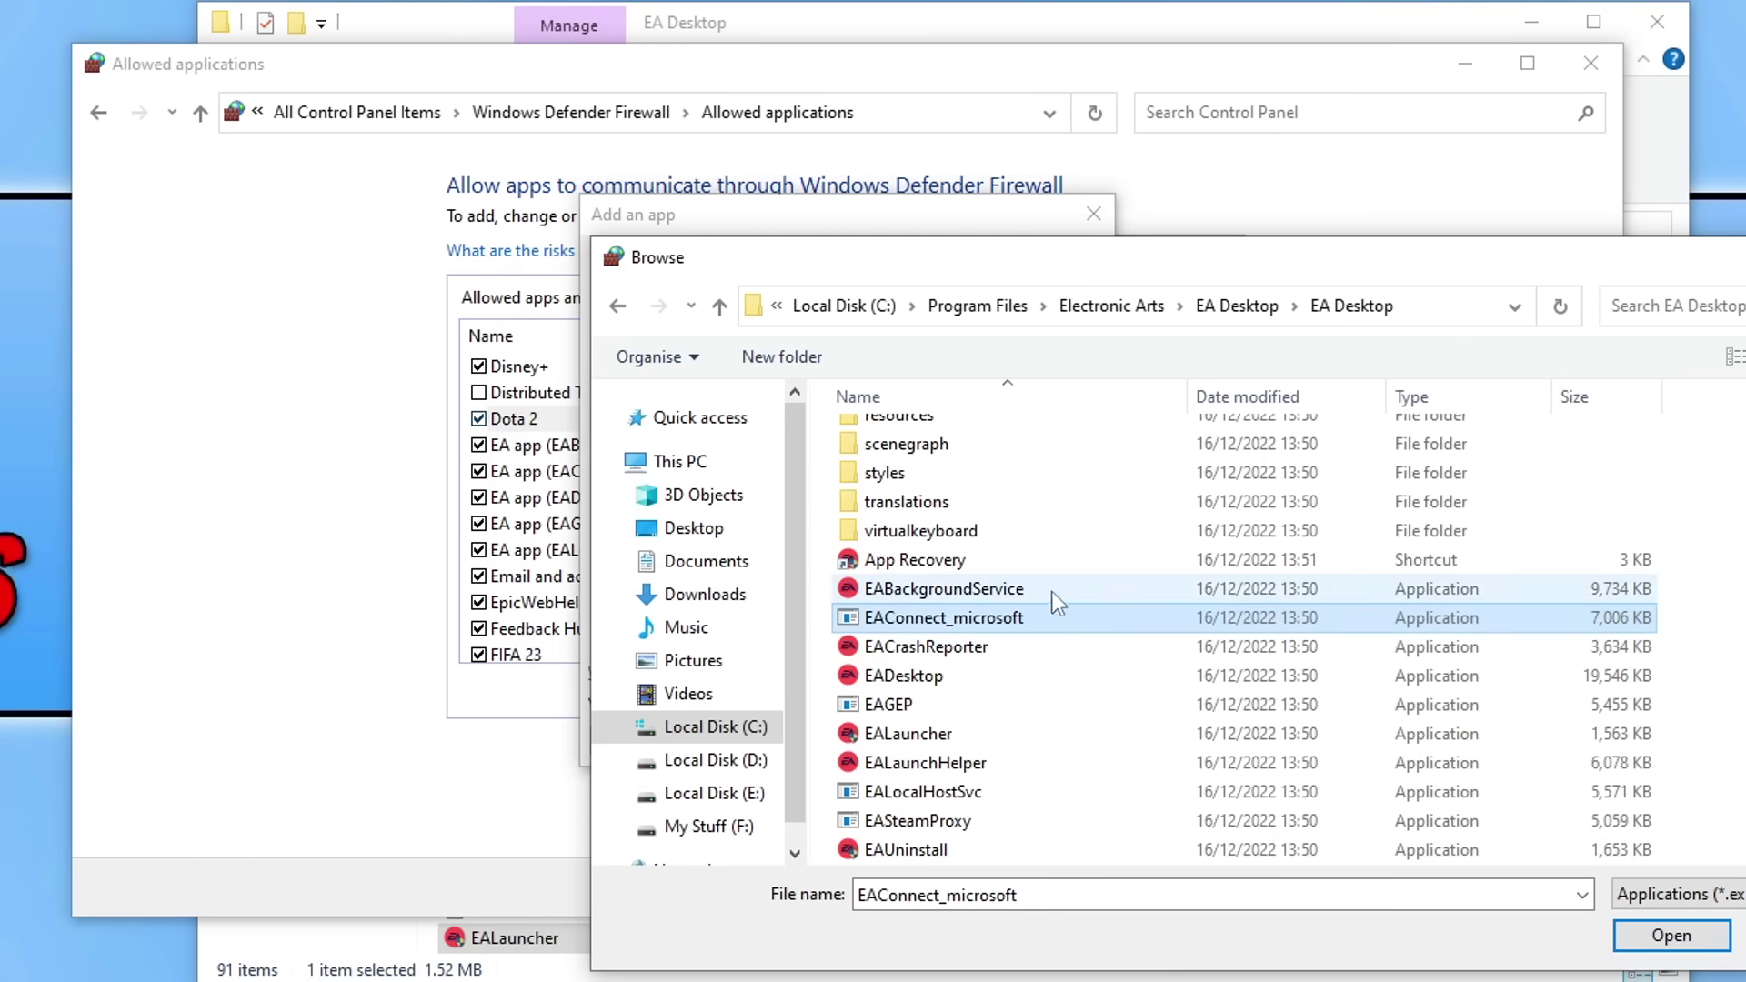
pyautogui.click(1000, 675)
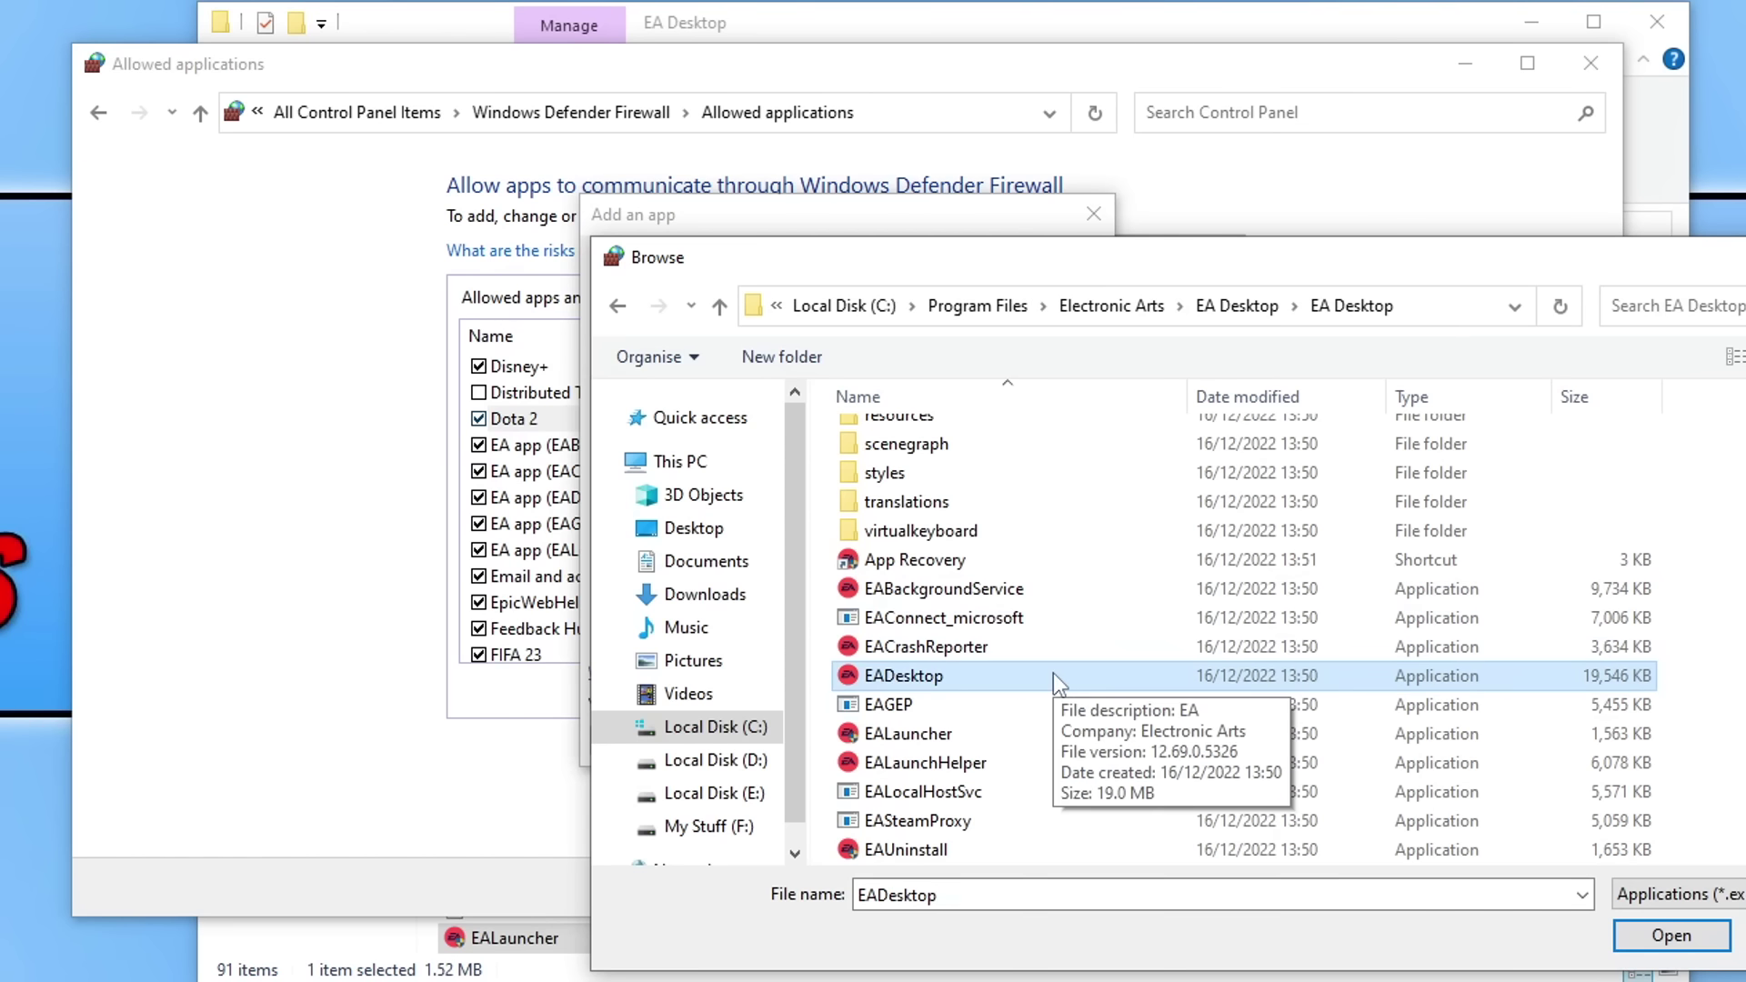
pyautogui.scroll(-1, 1053, 675)
pyautogui.scroll(-1, 1053, 673)
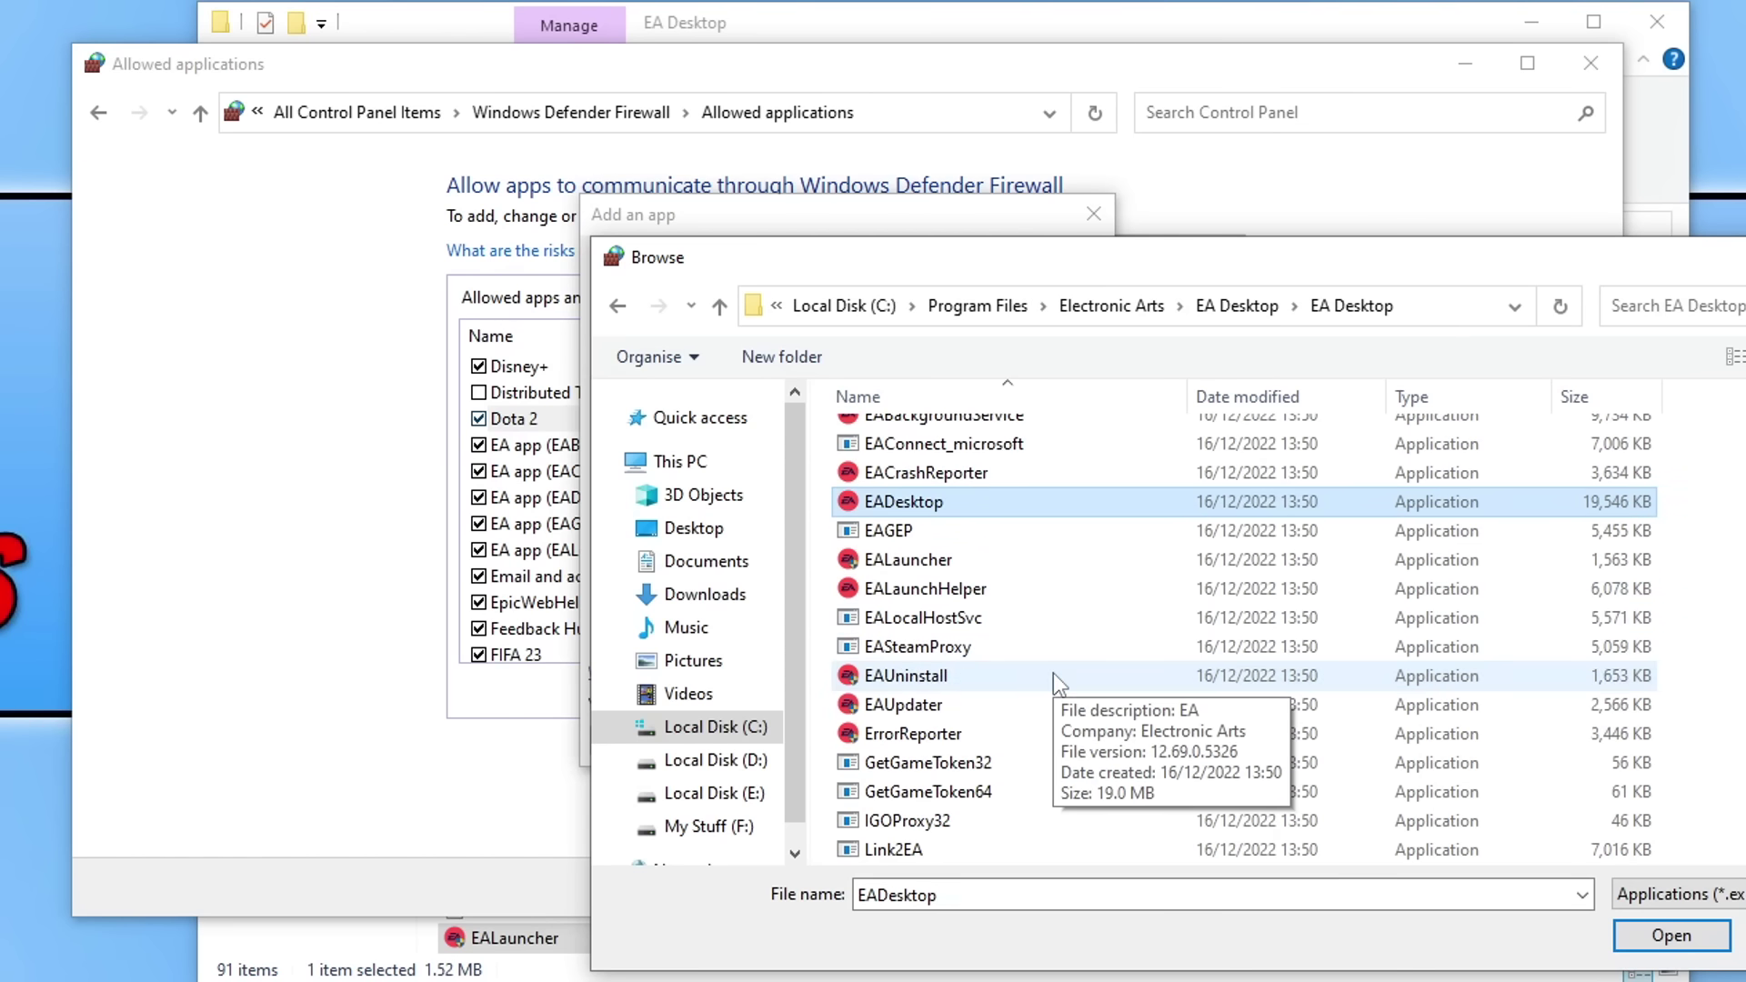
pyautogui.click(1021, 536)
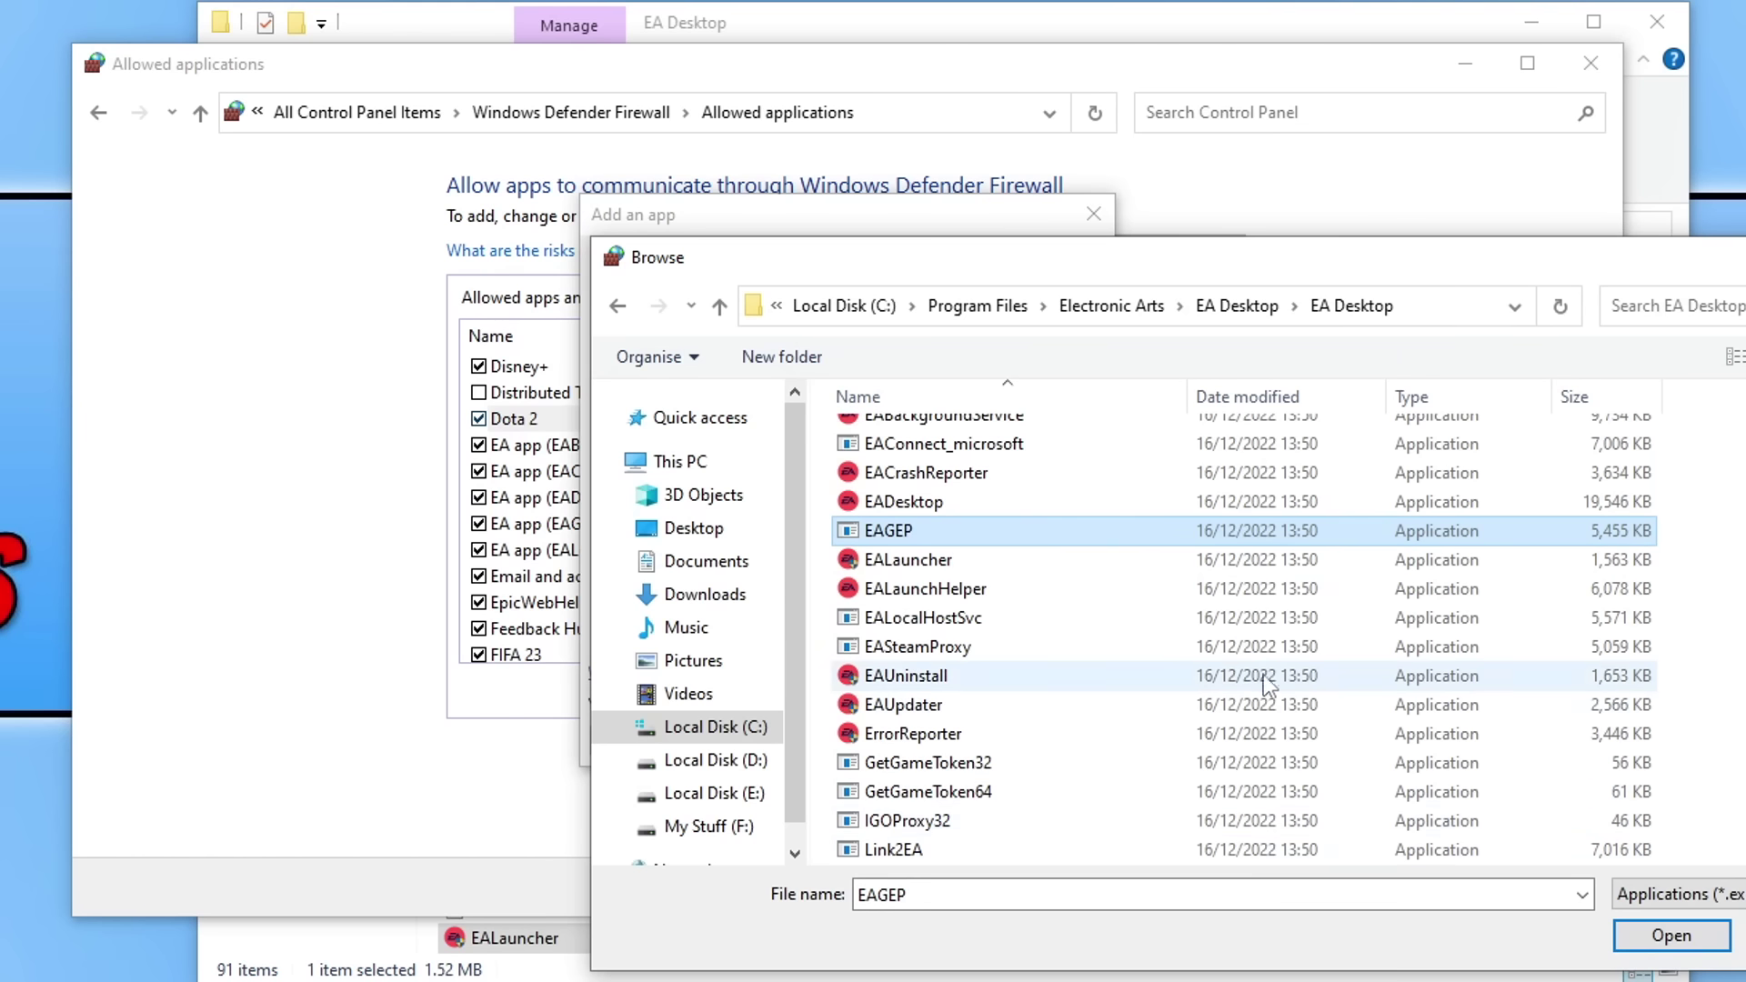
pyautogui.click(1044, 618)
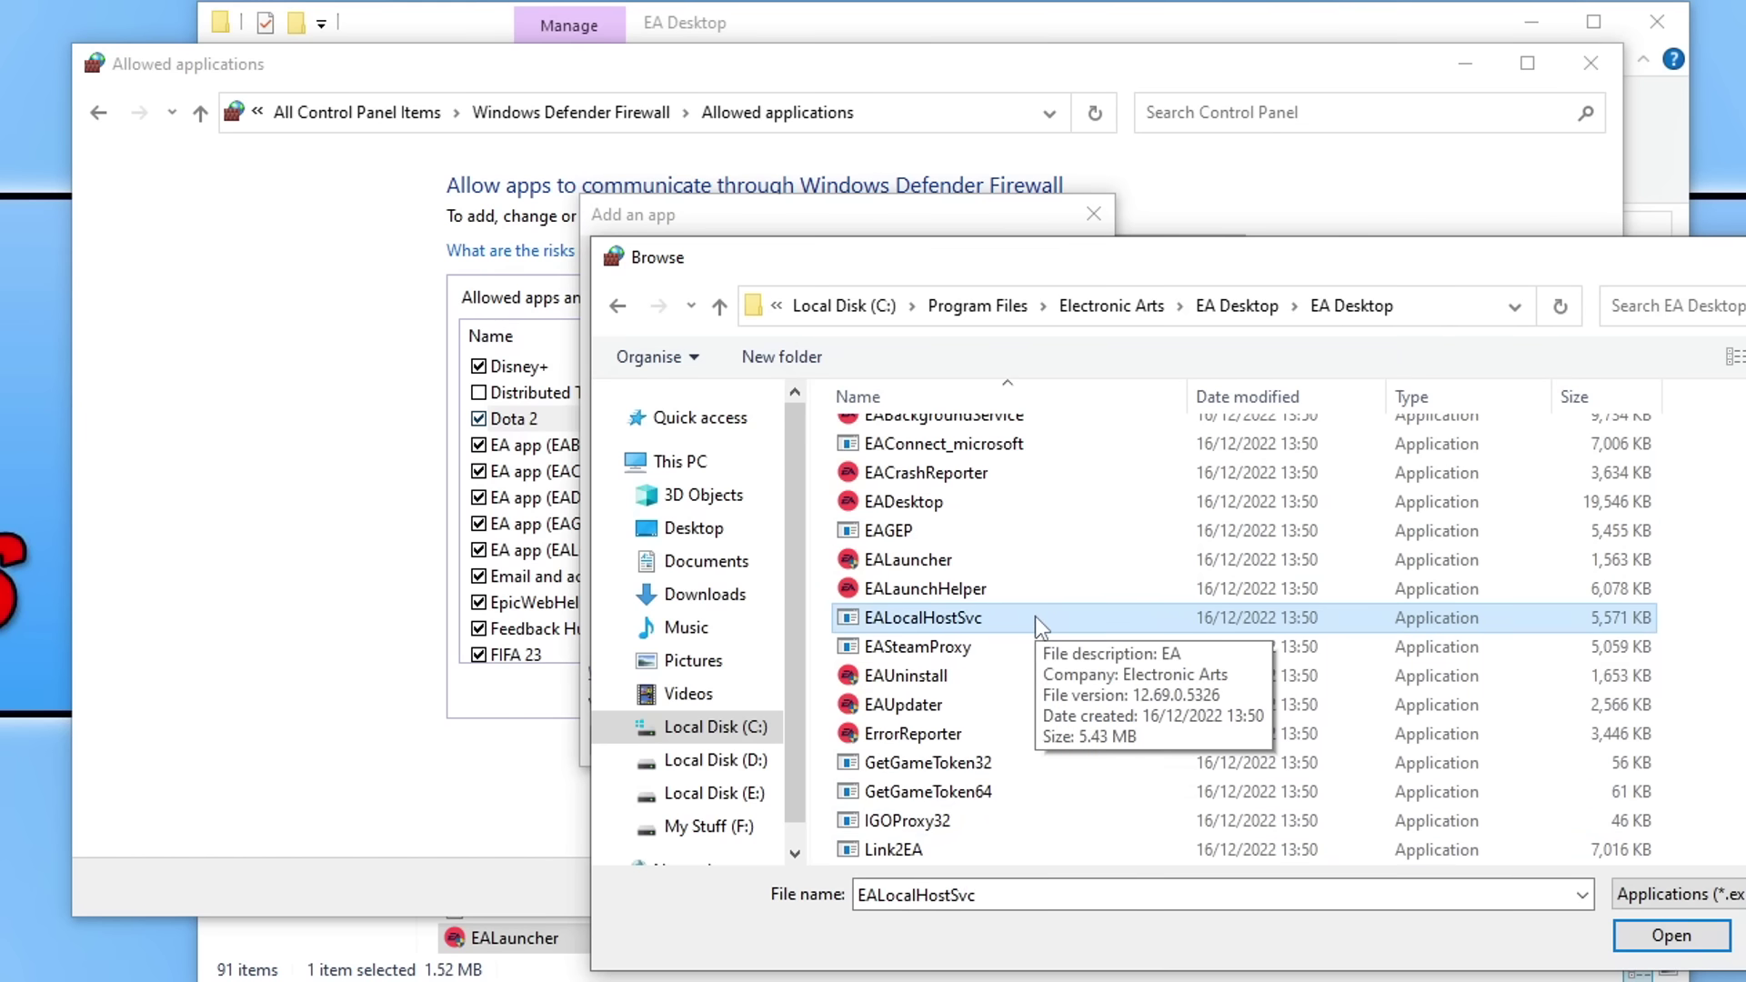
# - Cancel adding an app and close the Allowed applications window
pyautogui.press('Escape')
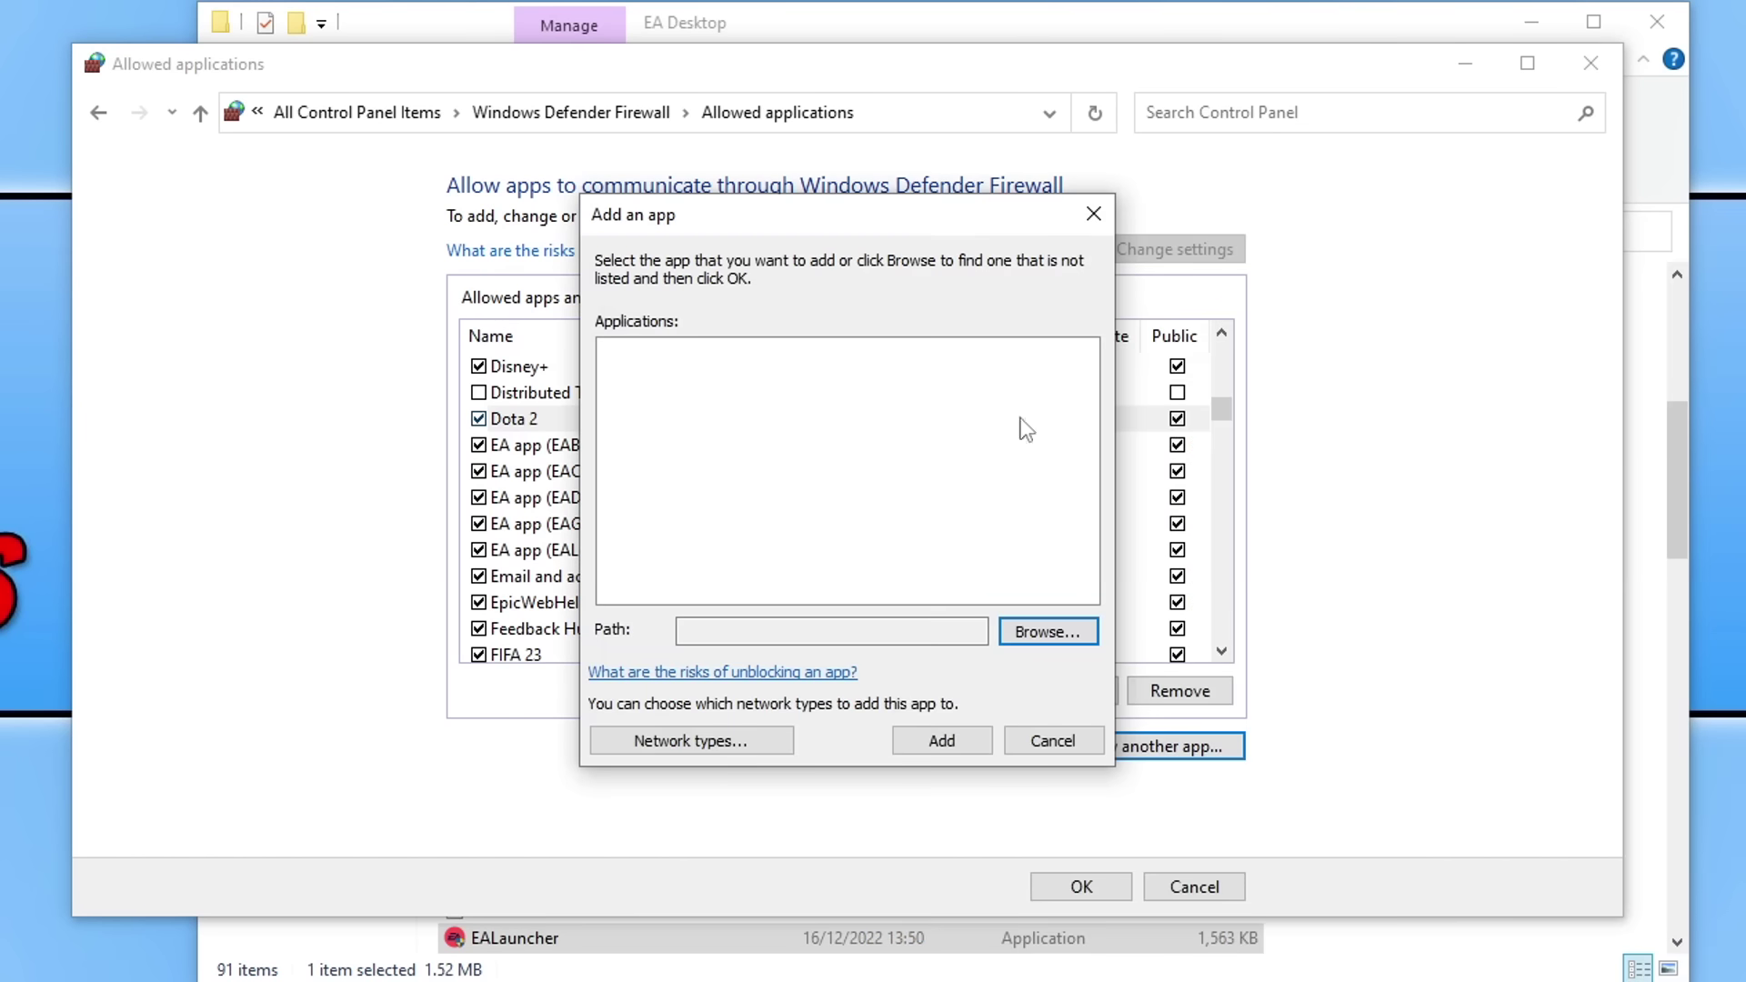
pyautogui.click(1054, 741)
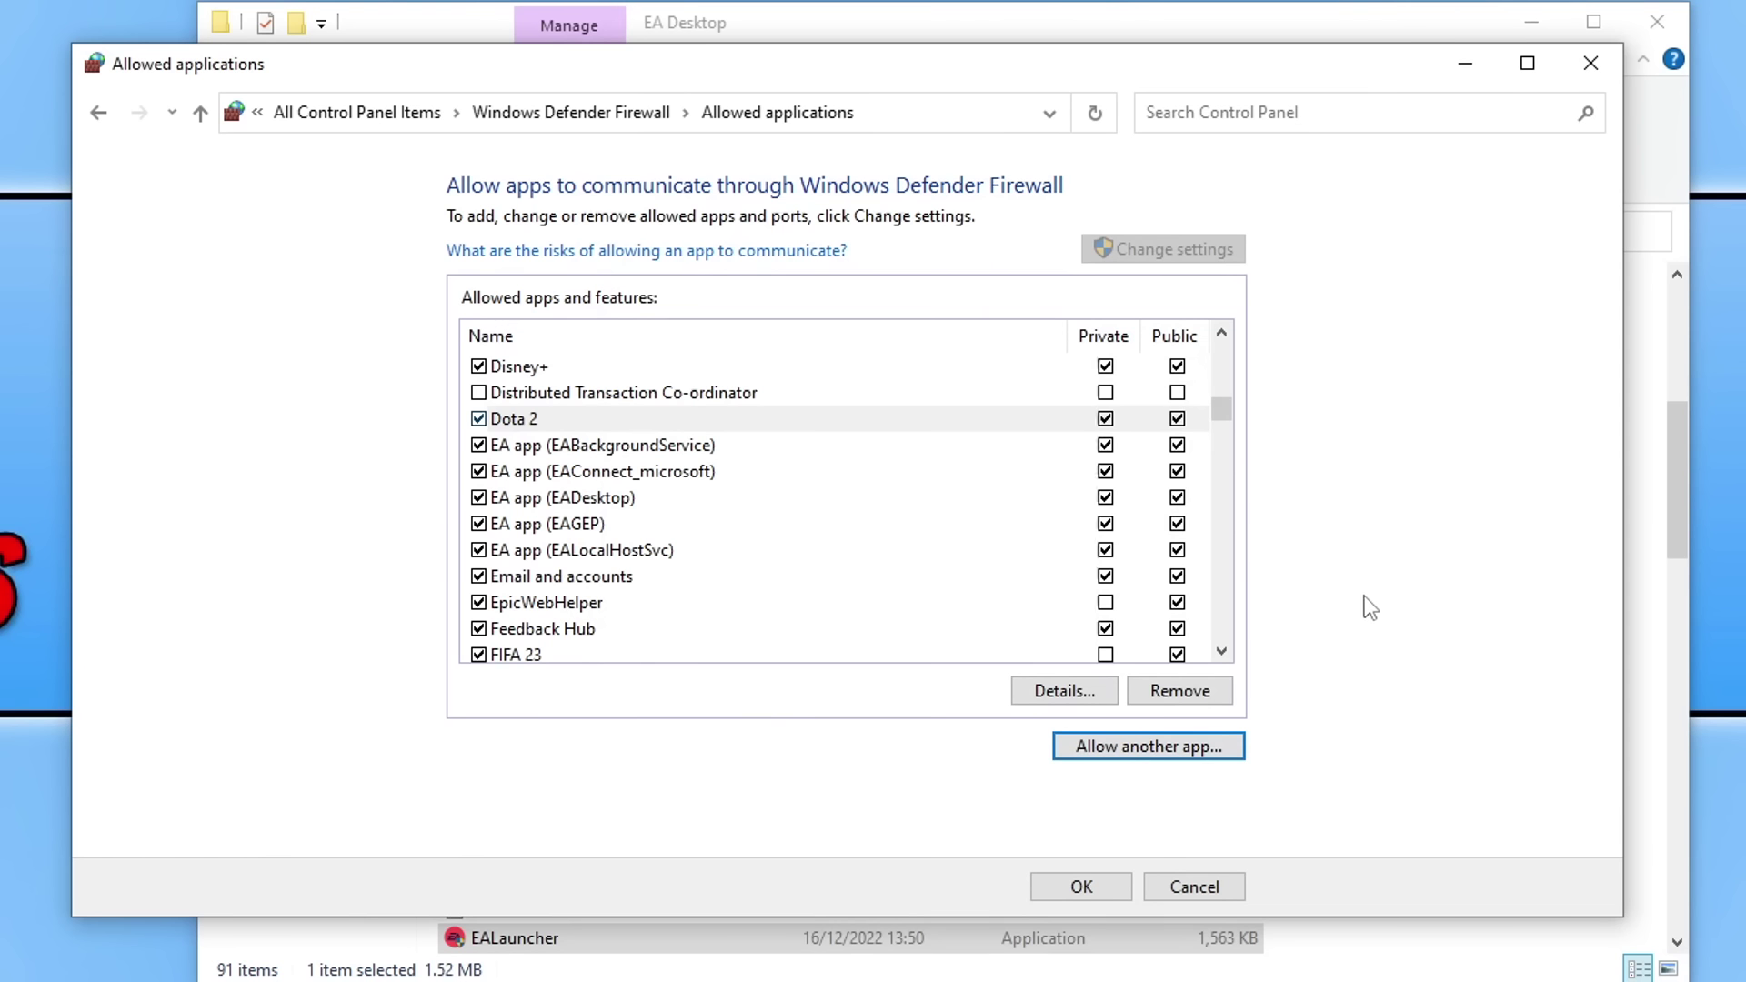
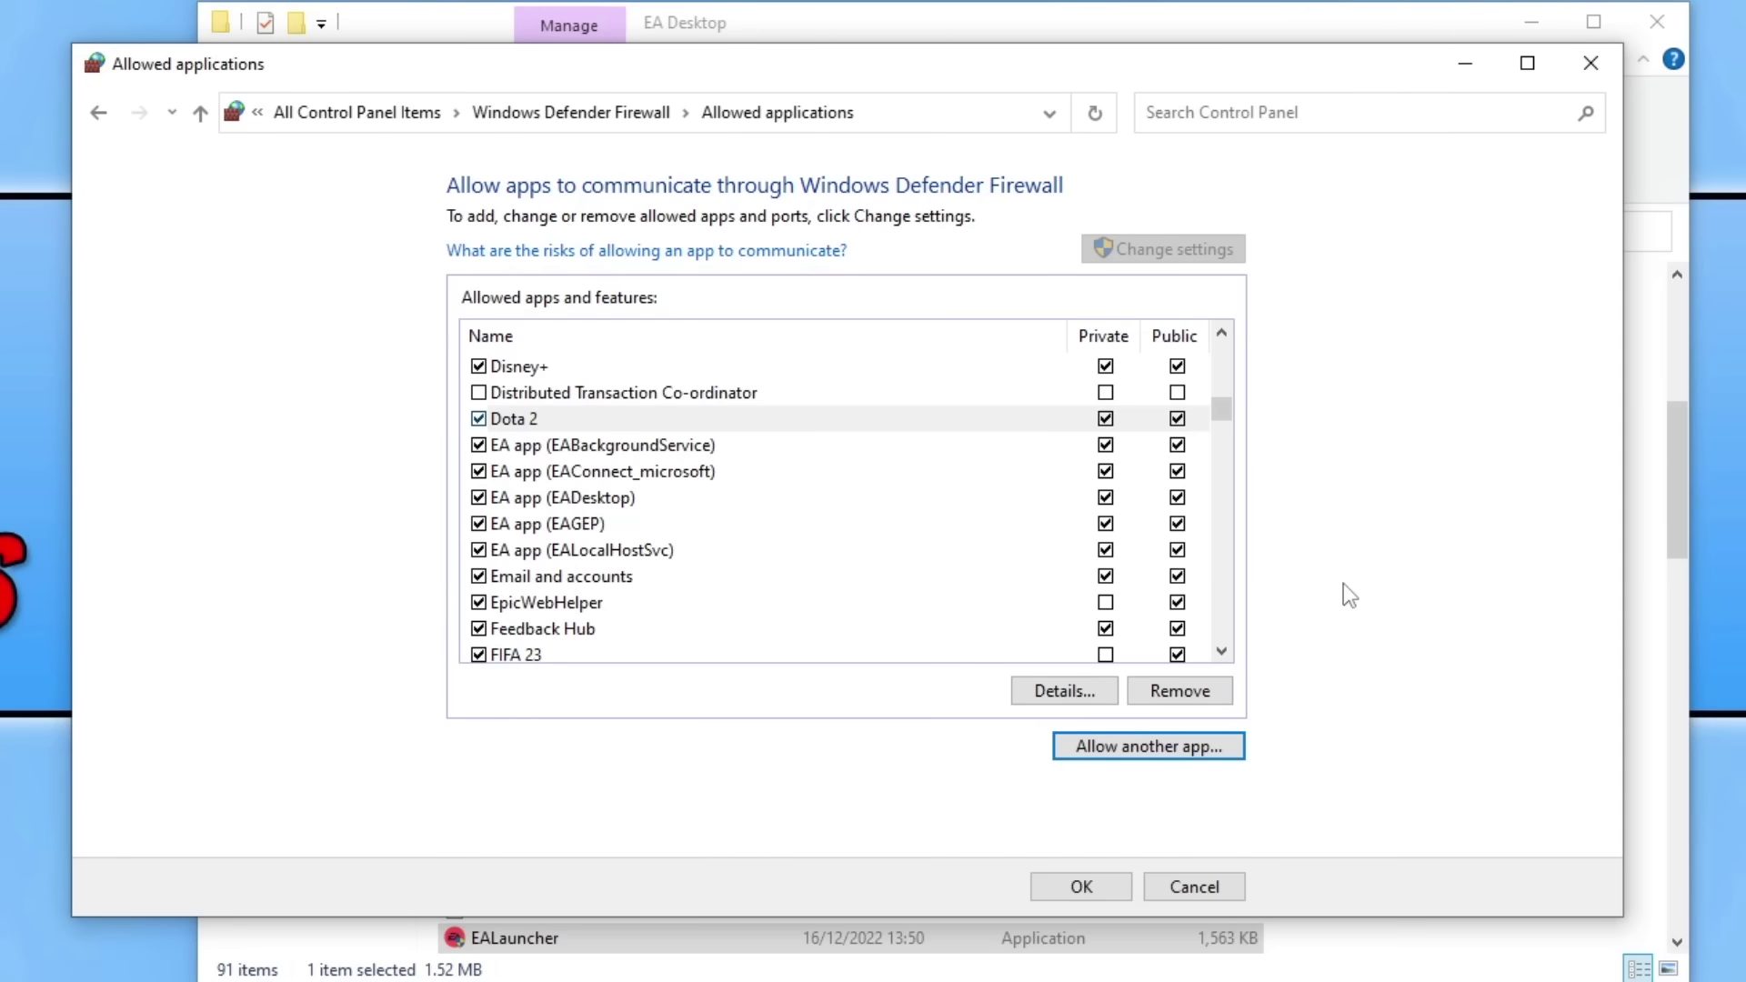
pyautogui.click(1583, 76)
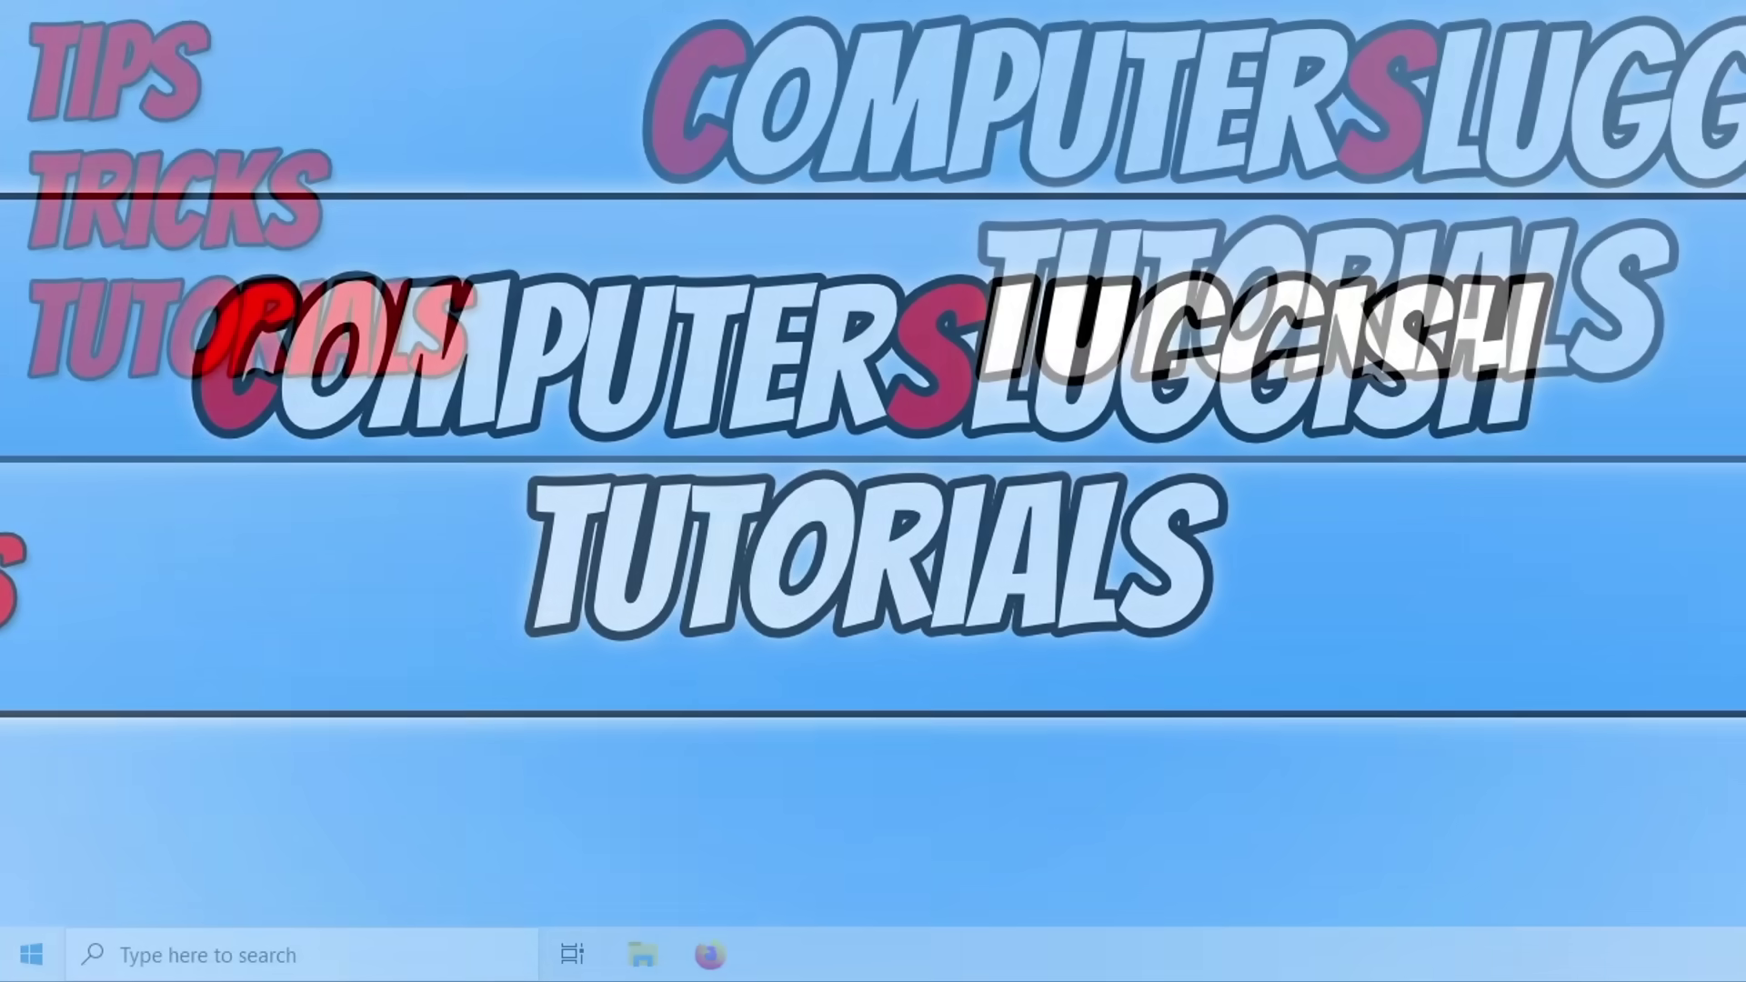
# - Search Windows for "ea" and open the EA app's file location
pyautogui.press('super')
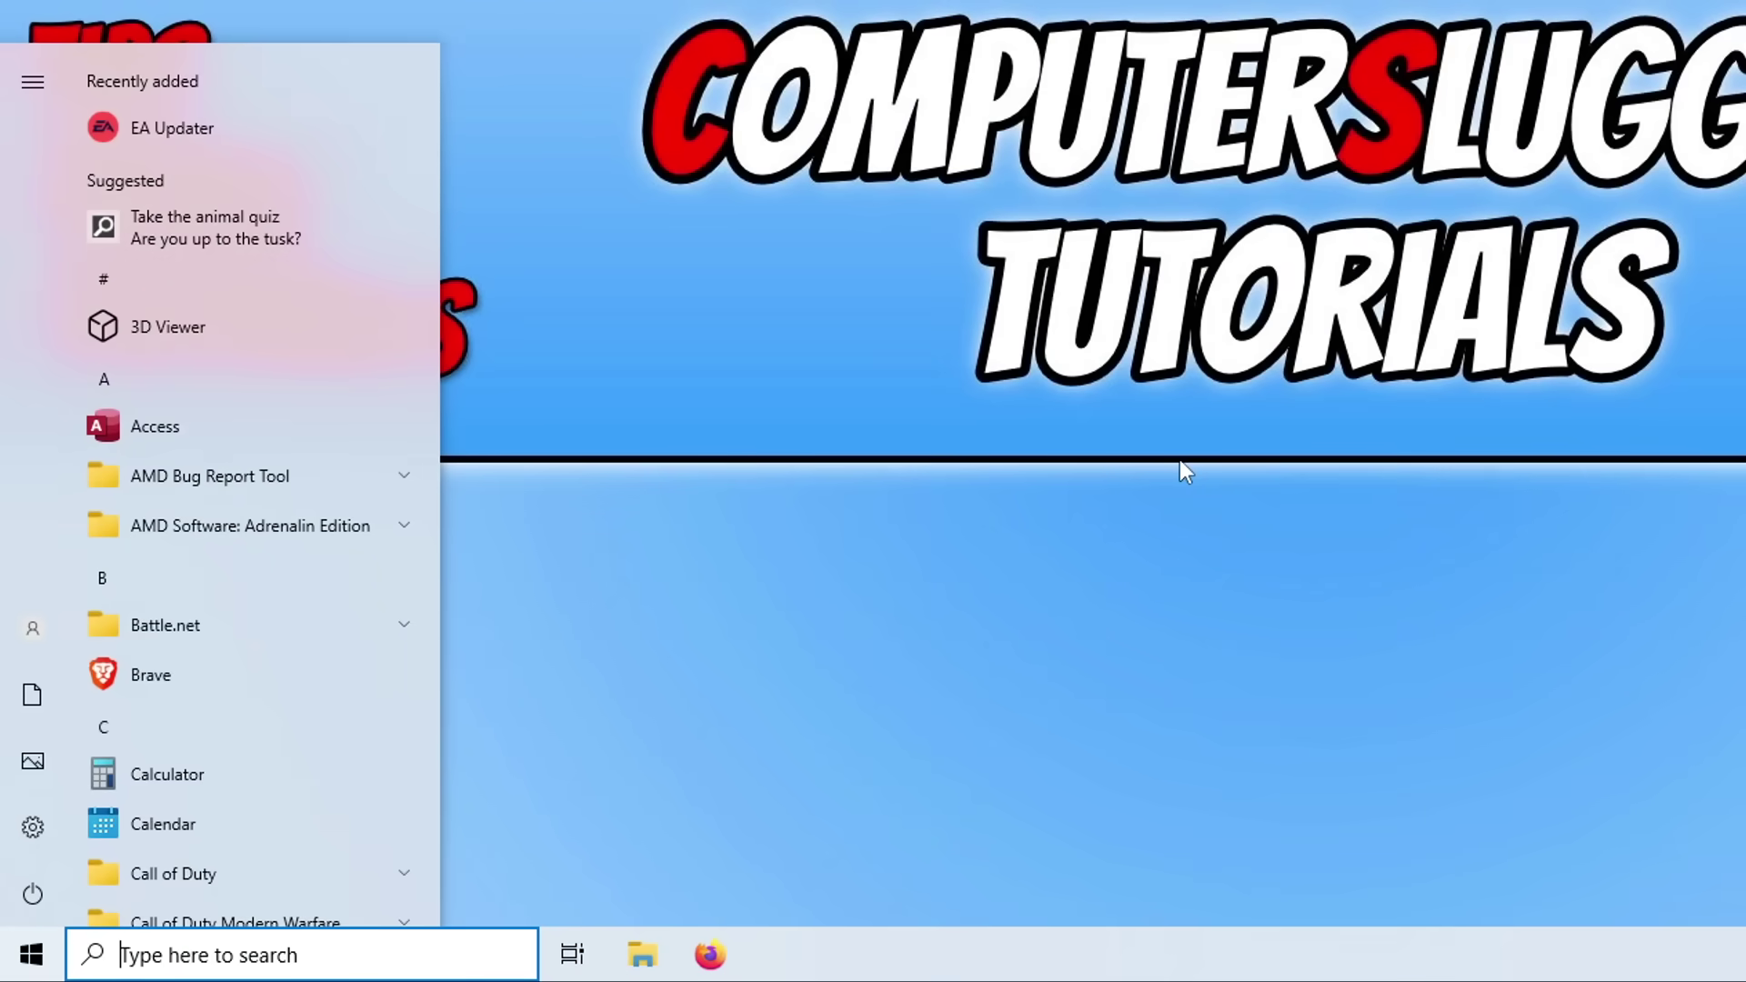
pyautogui.write('ea')
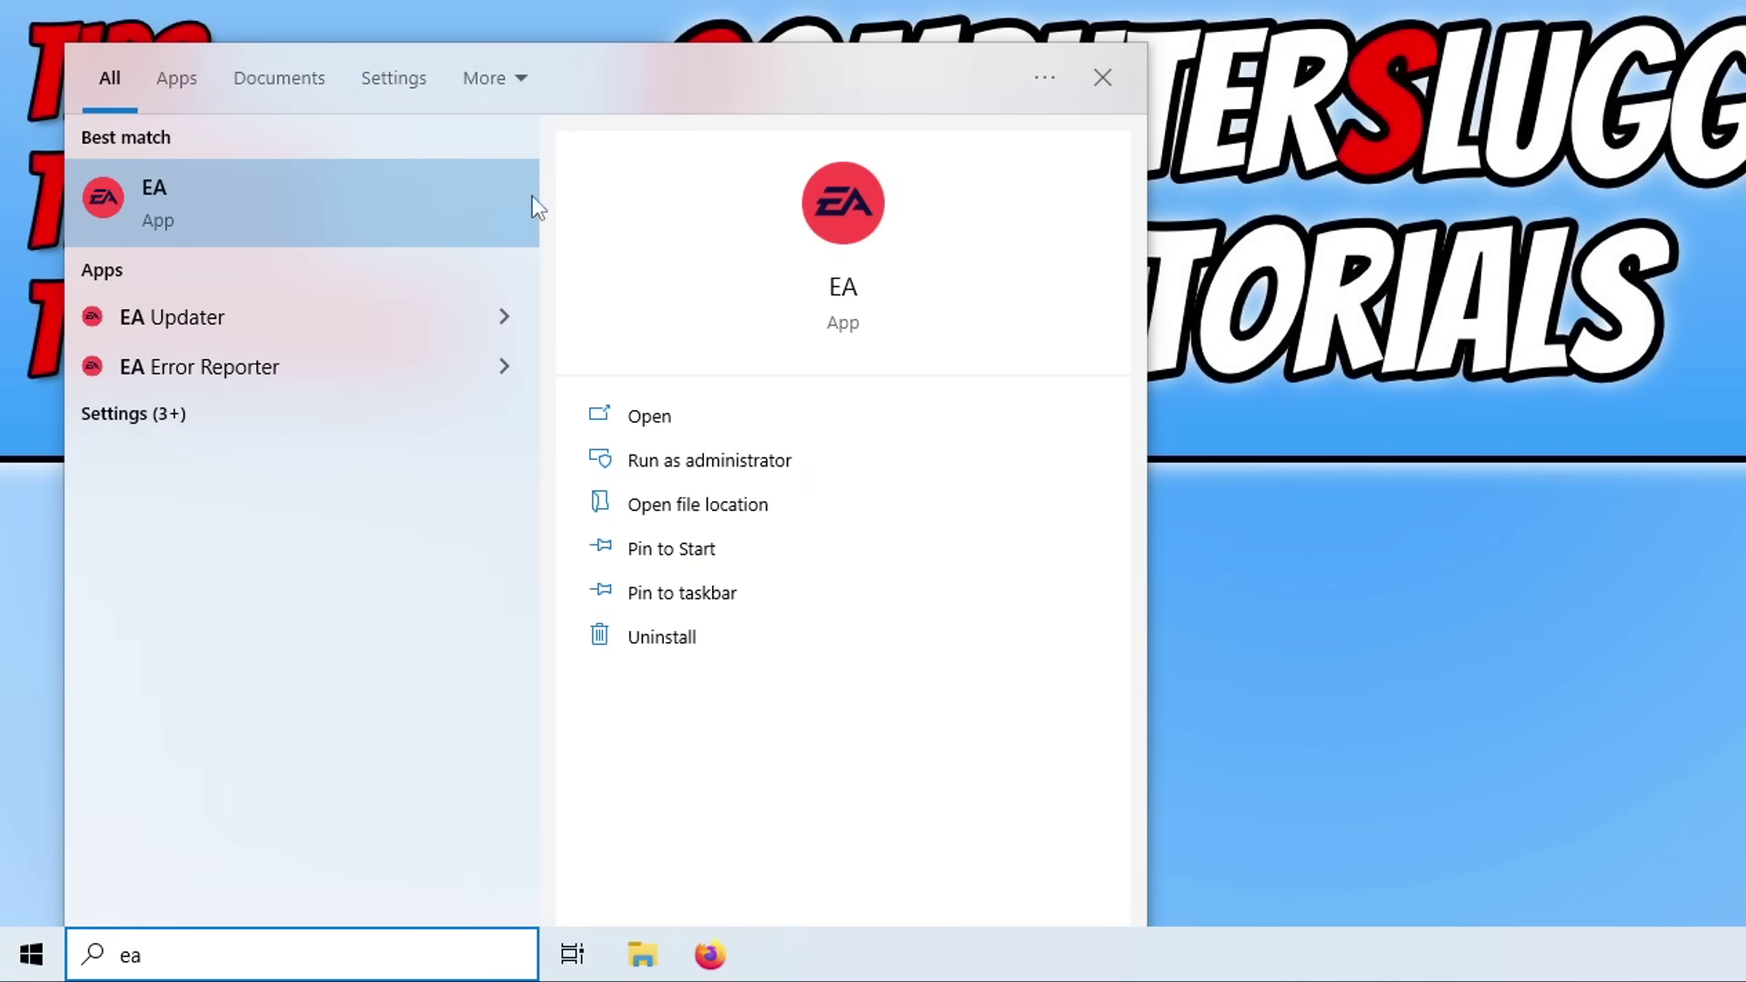
pyautogui.rightClick(311, 198)
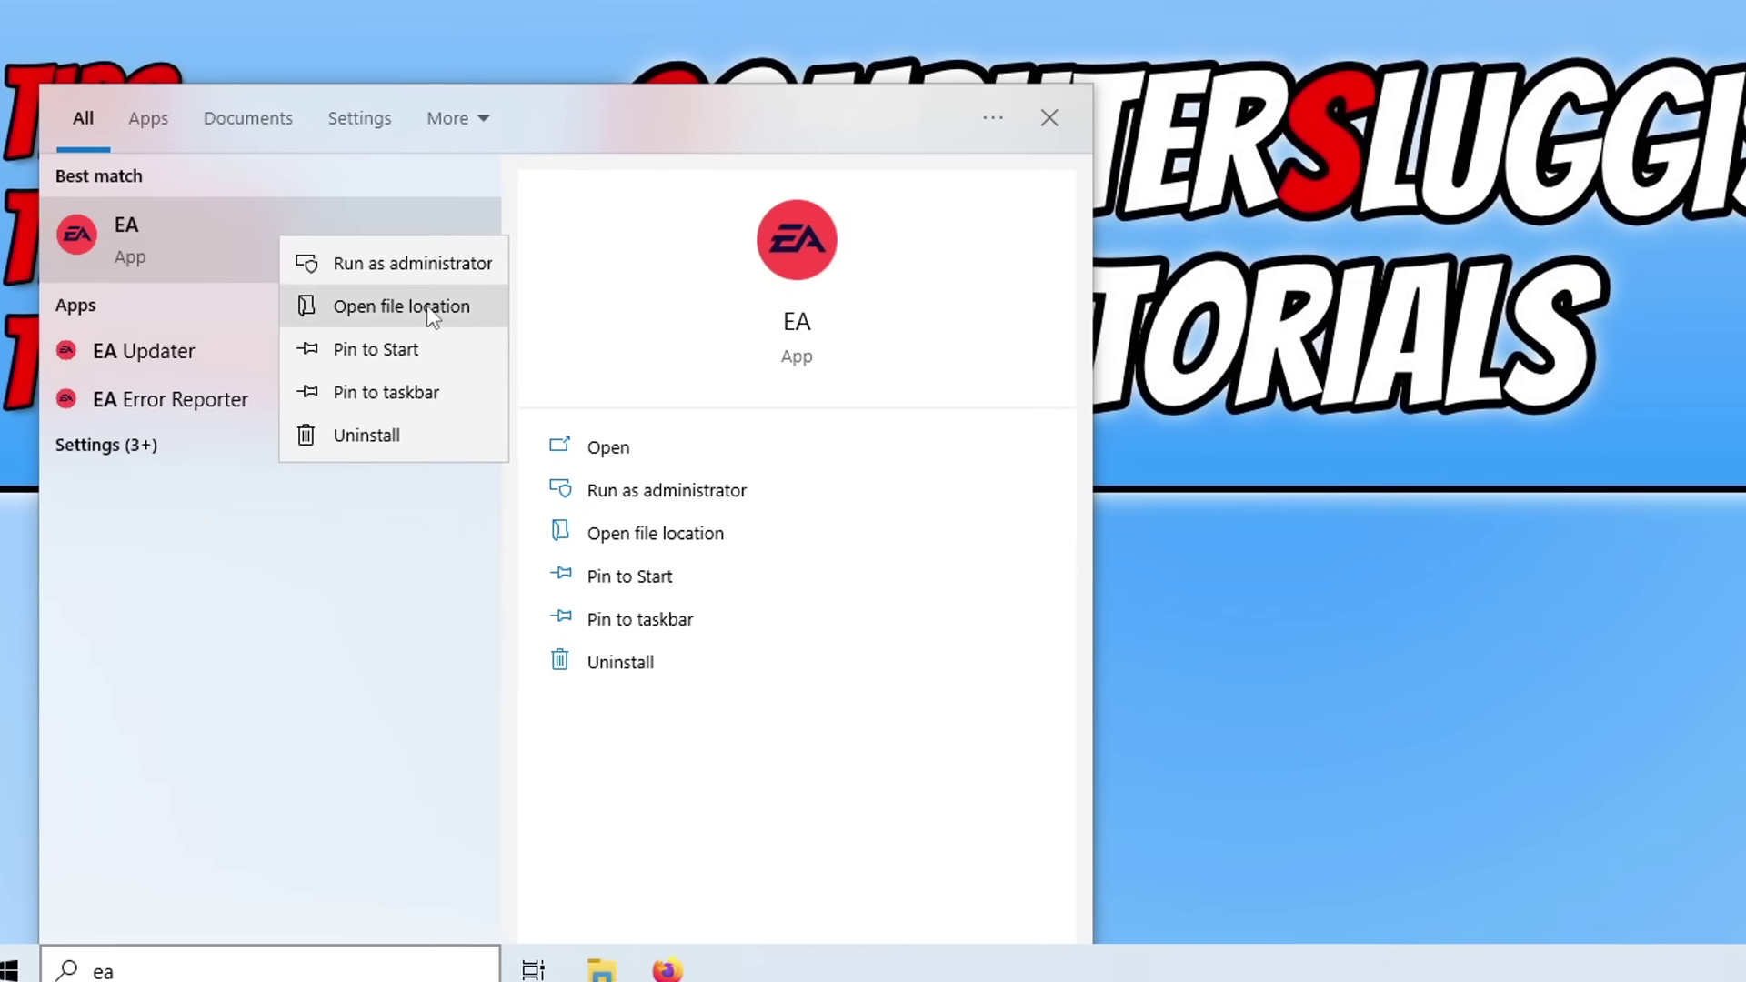
pyautogui.click(431, 316)
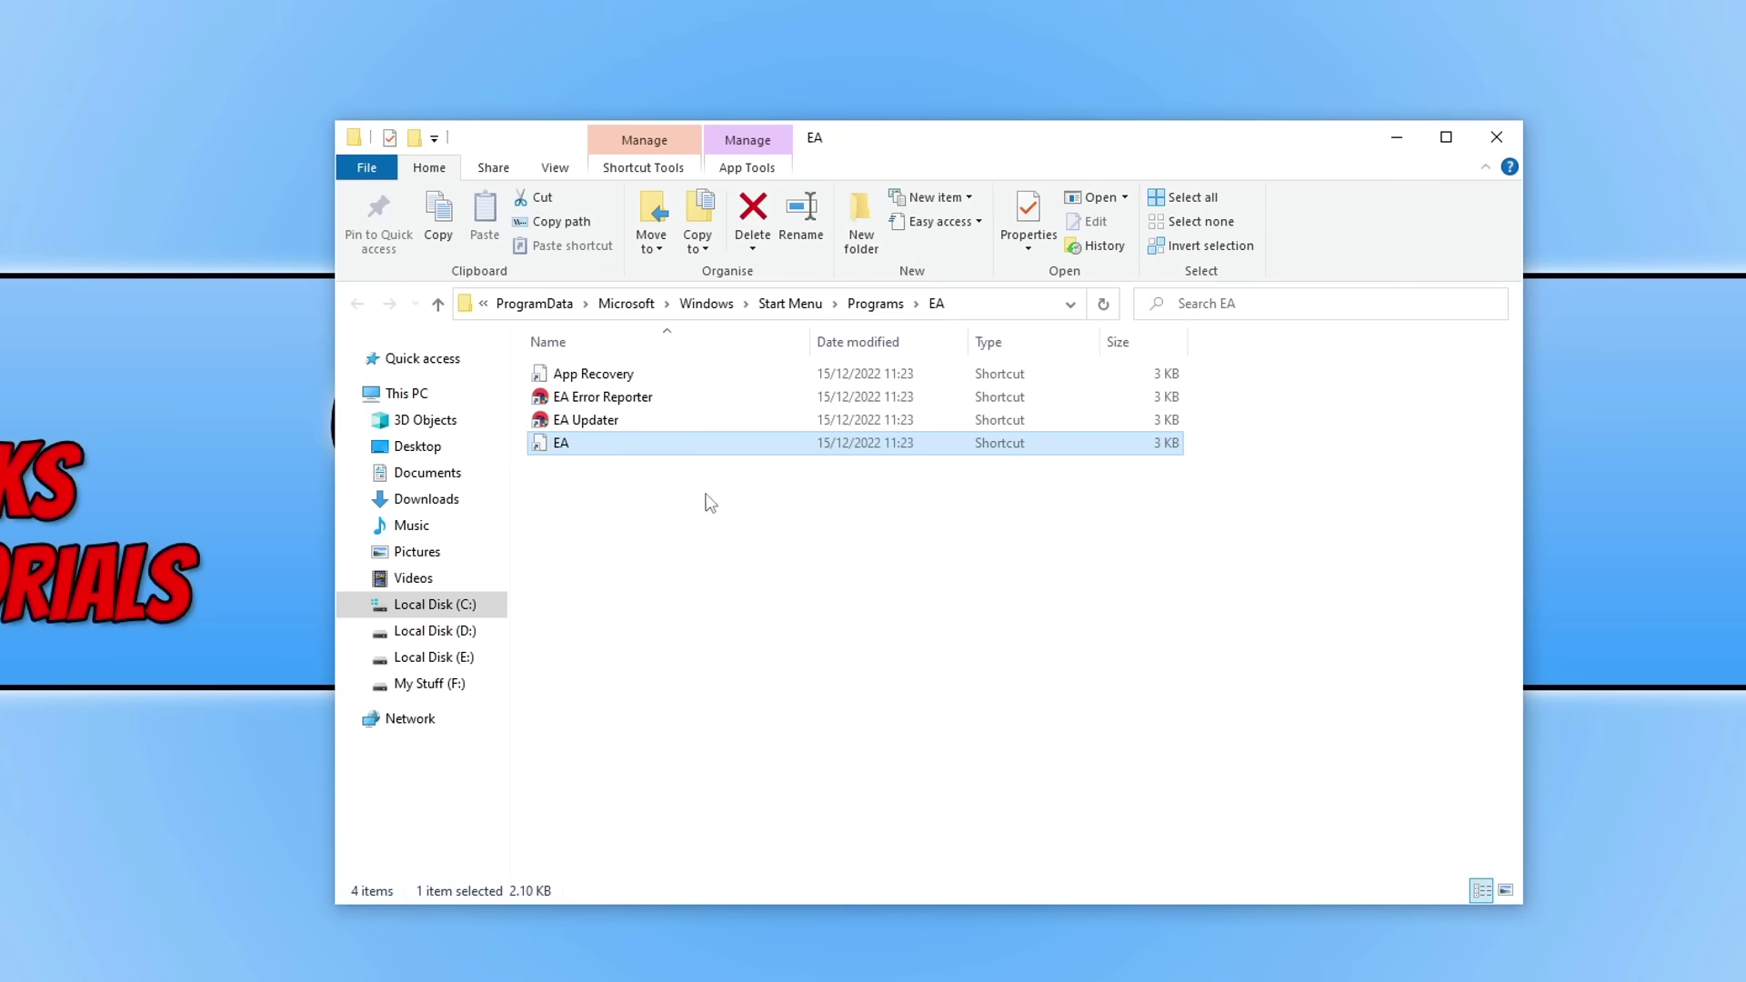
# - Run App Recovery from the EA shortcuts folder and clear the app's cache
pyautogui.click(582, 373)
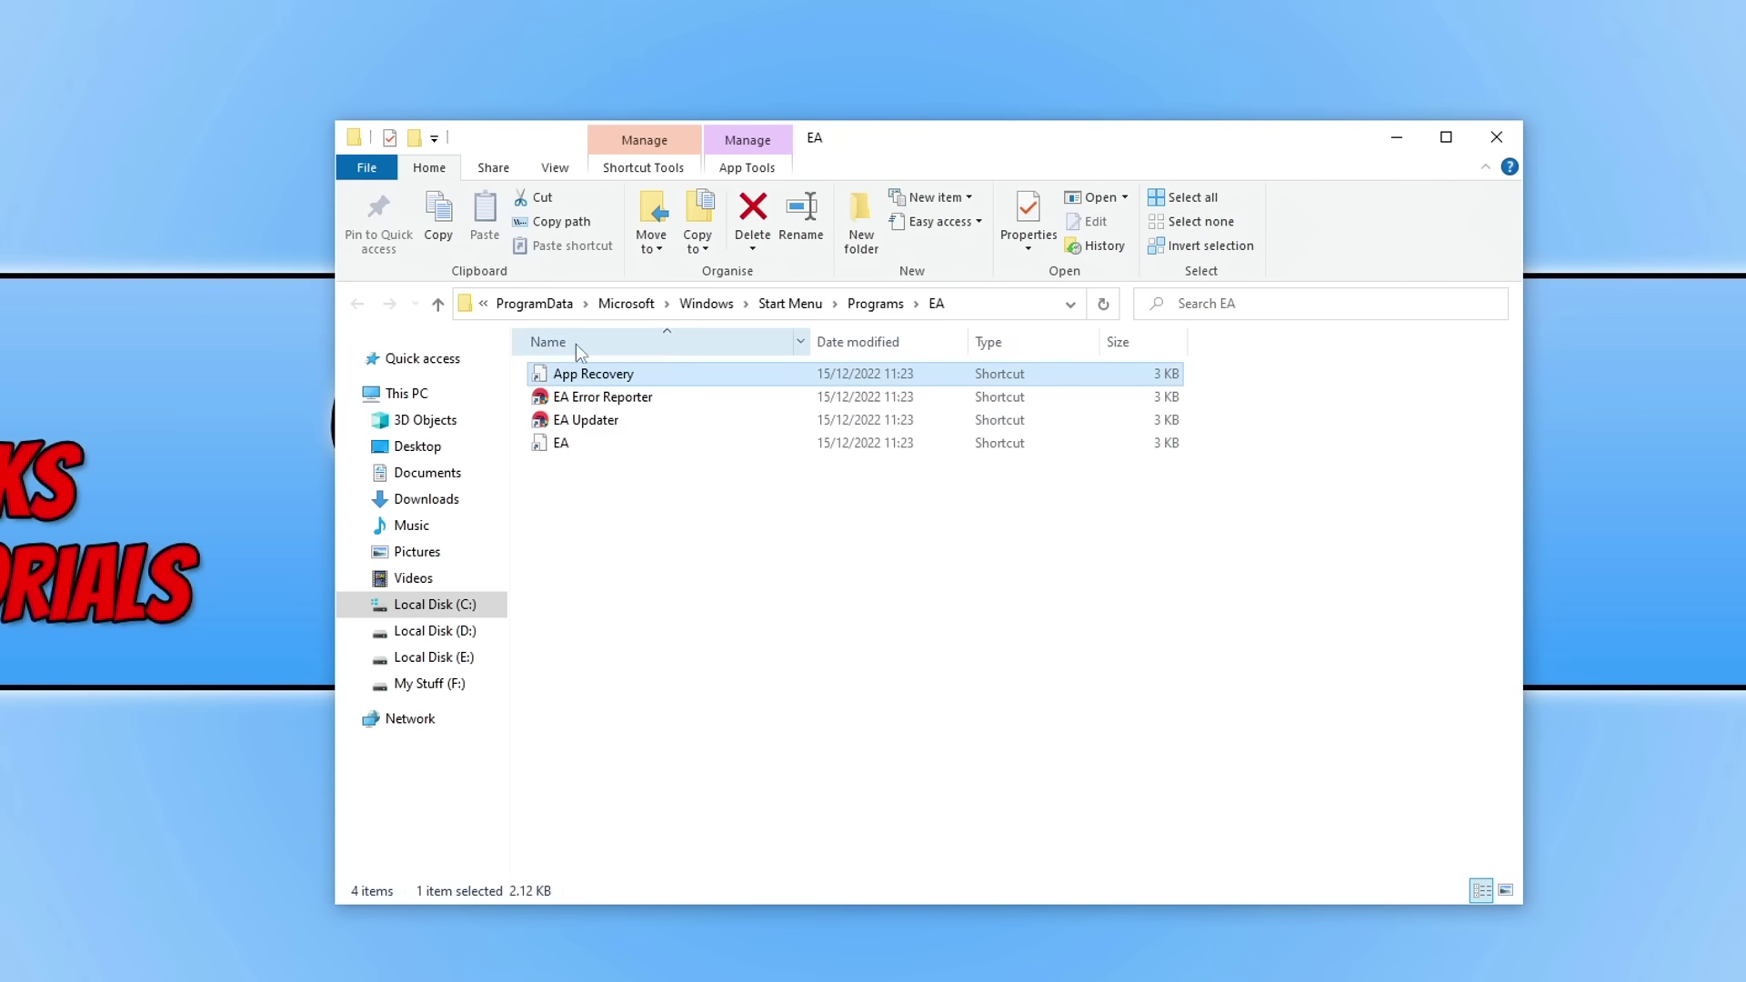
pyautogui.doubleClick(625, 376)
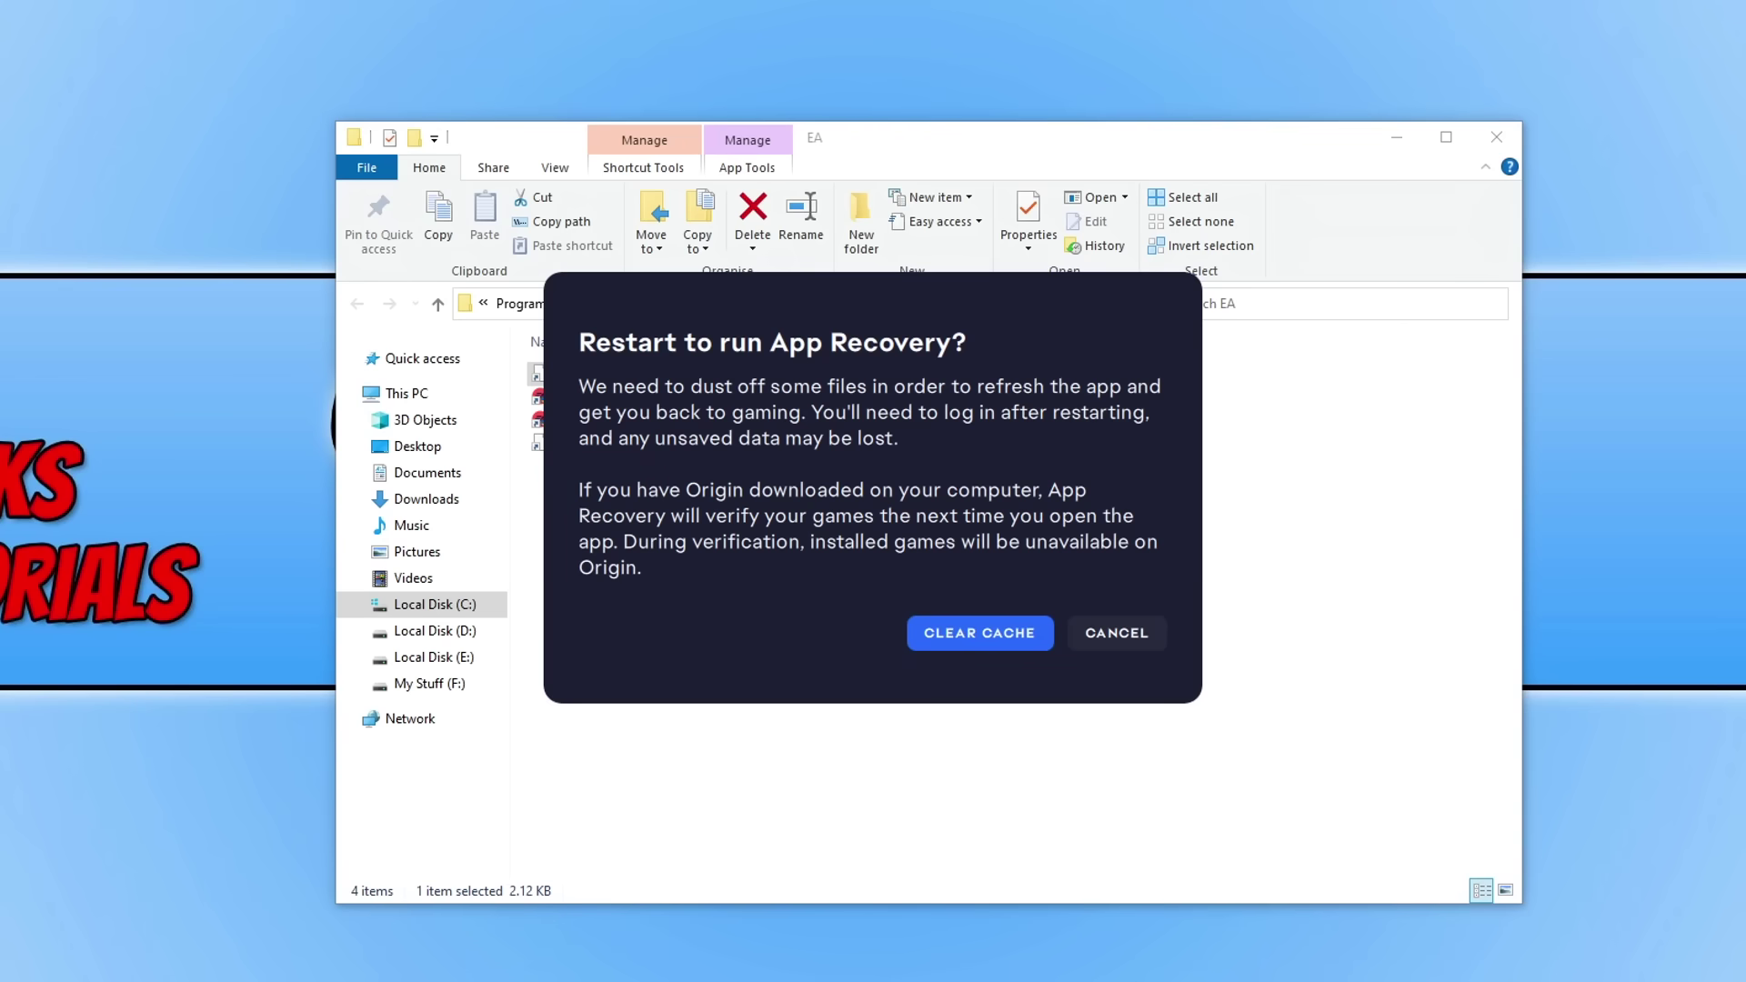
pyautogui.click(981, 636)
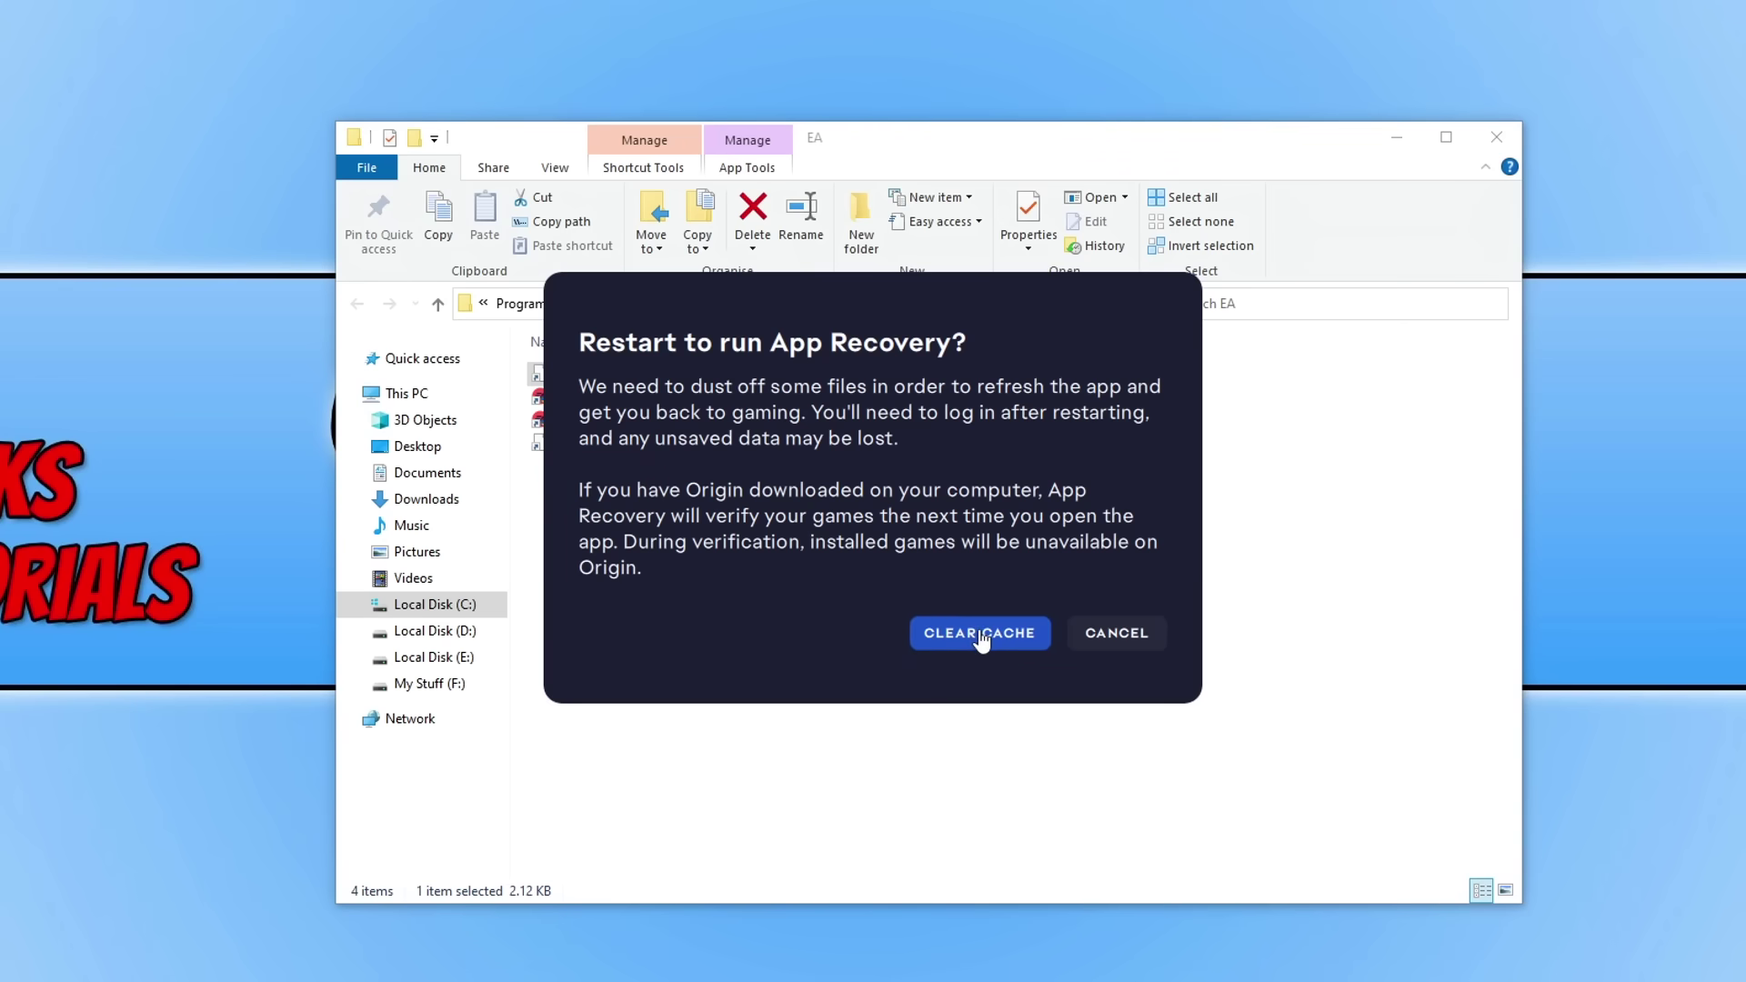
pyautogui.click(1396, 138)
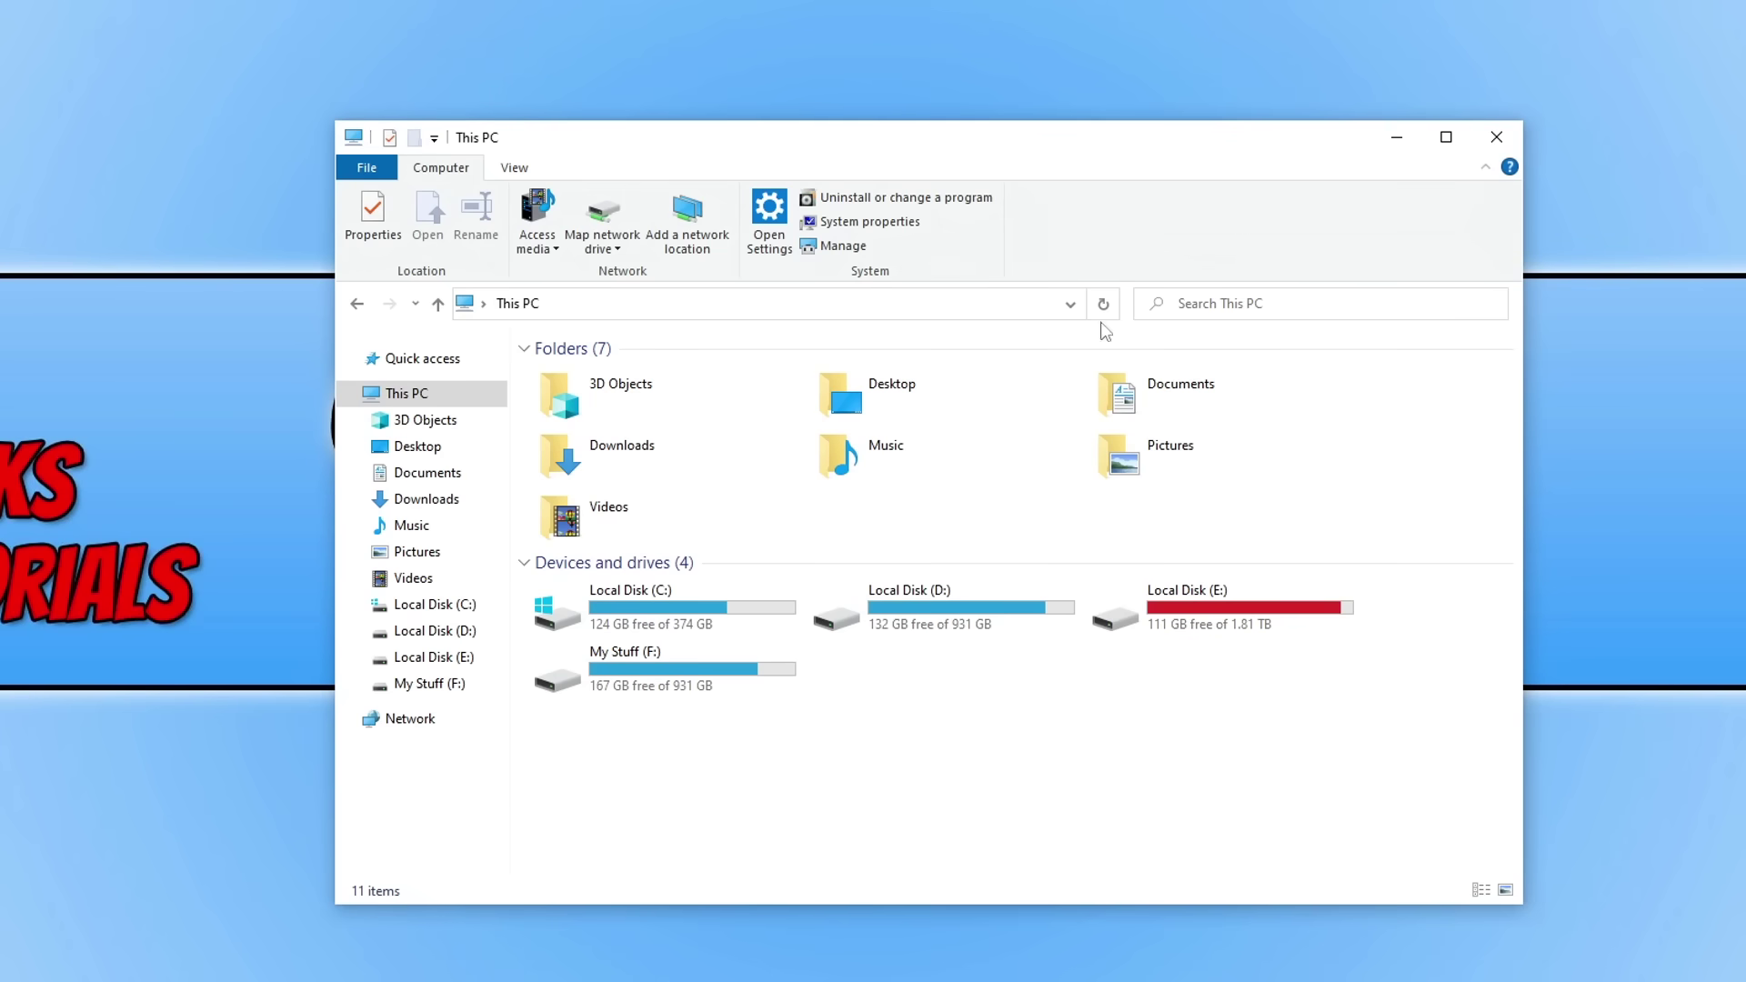
# - Go to the %localappdata% folder in File Explorer
pyautogui.click(727, 313)
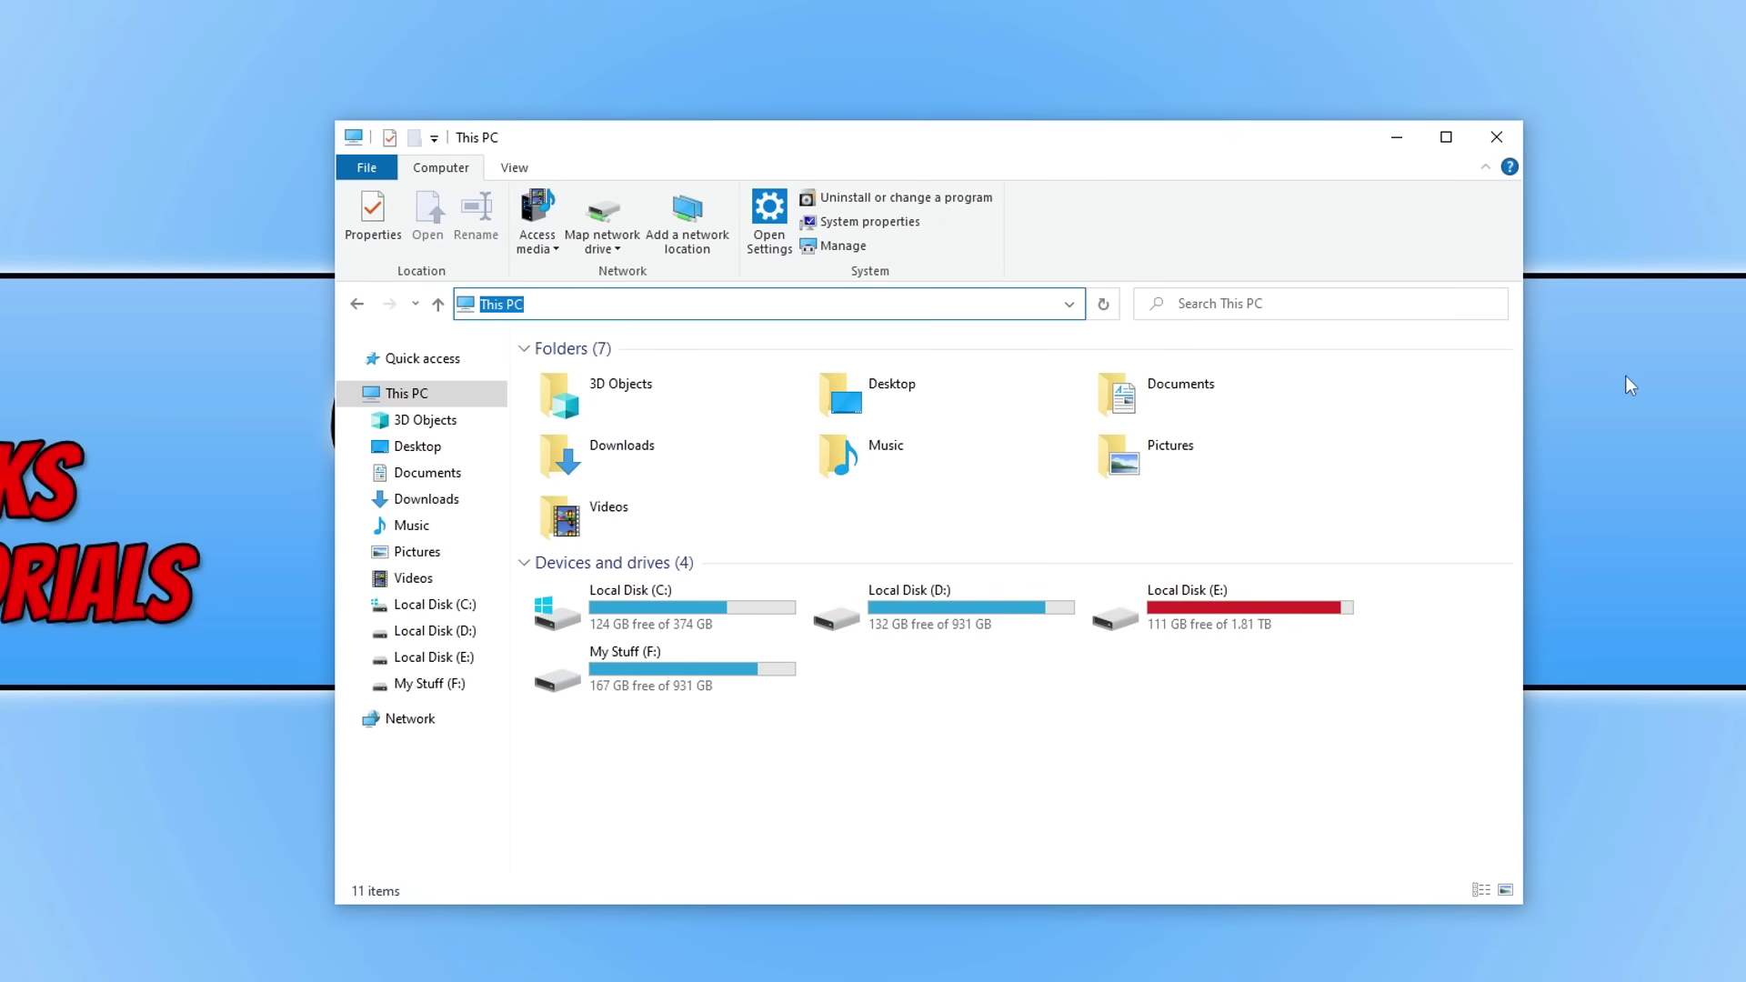
pyautogui.write('%localappdata%')
pyautogui.press('Return')
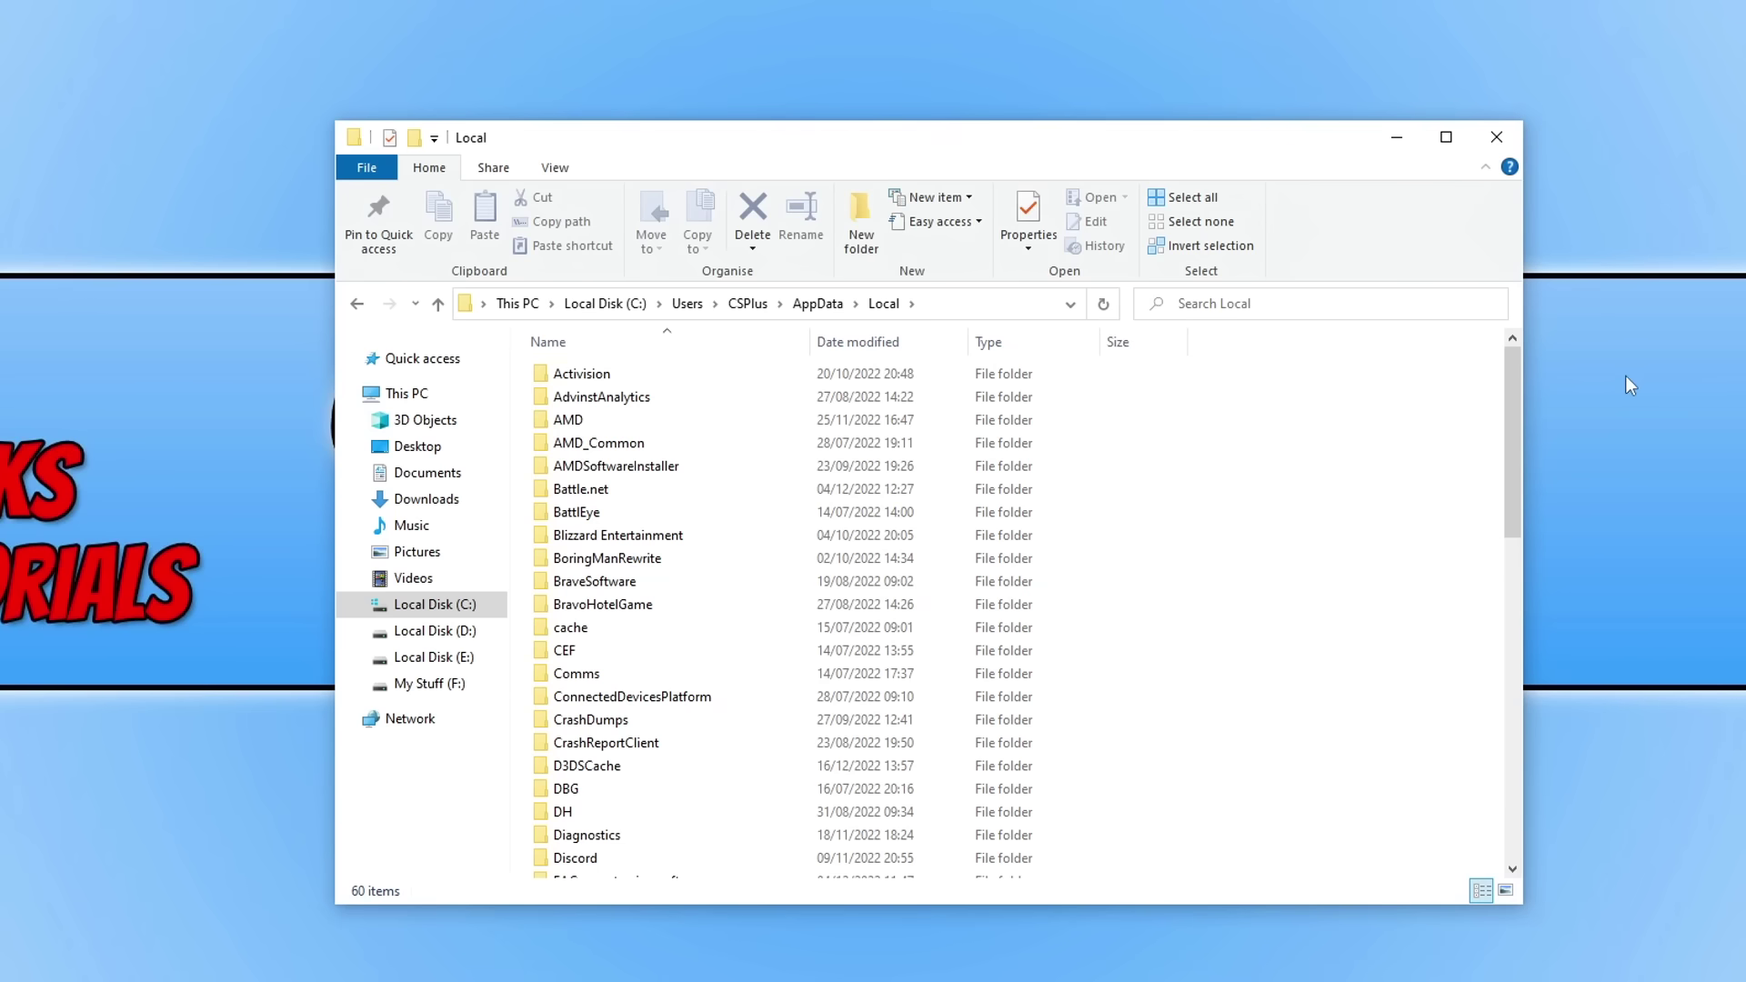
# - Rename the Electronic Arts folder in the Local folder to Electronic ArtsBK
pyautogui.scroll(-3, 881, 636)
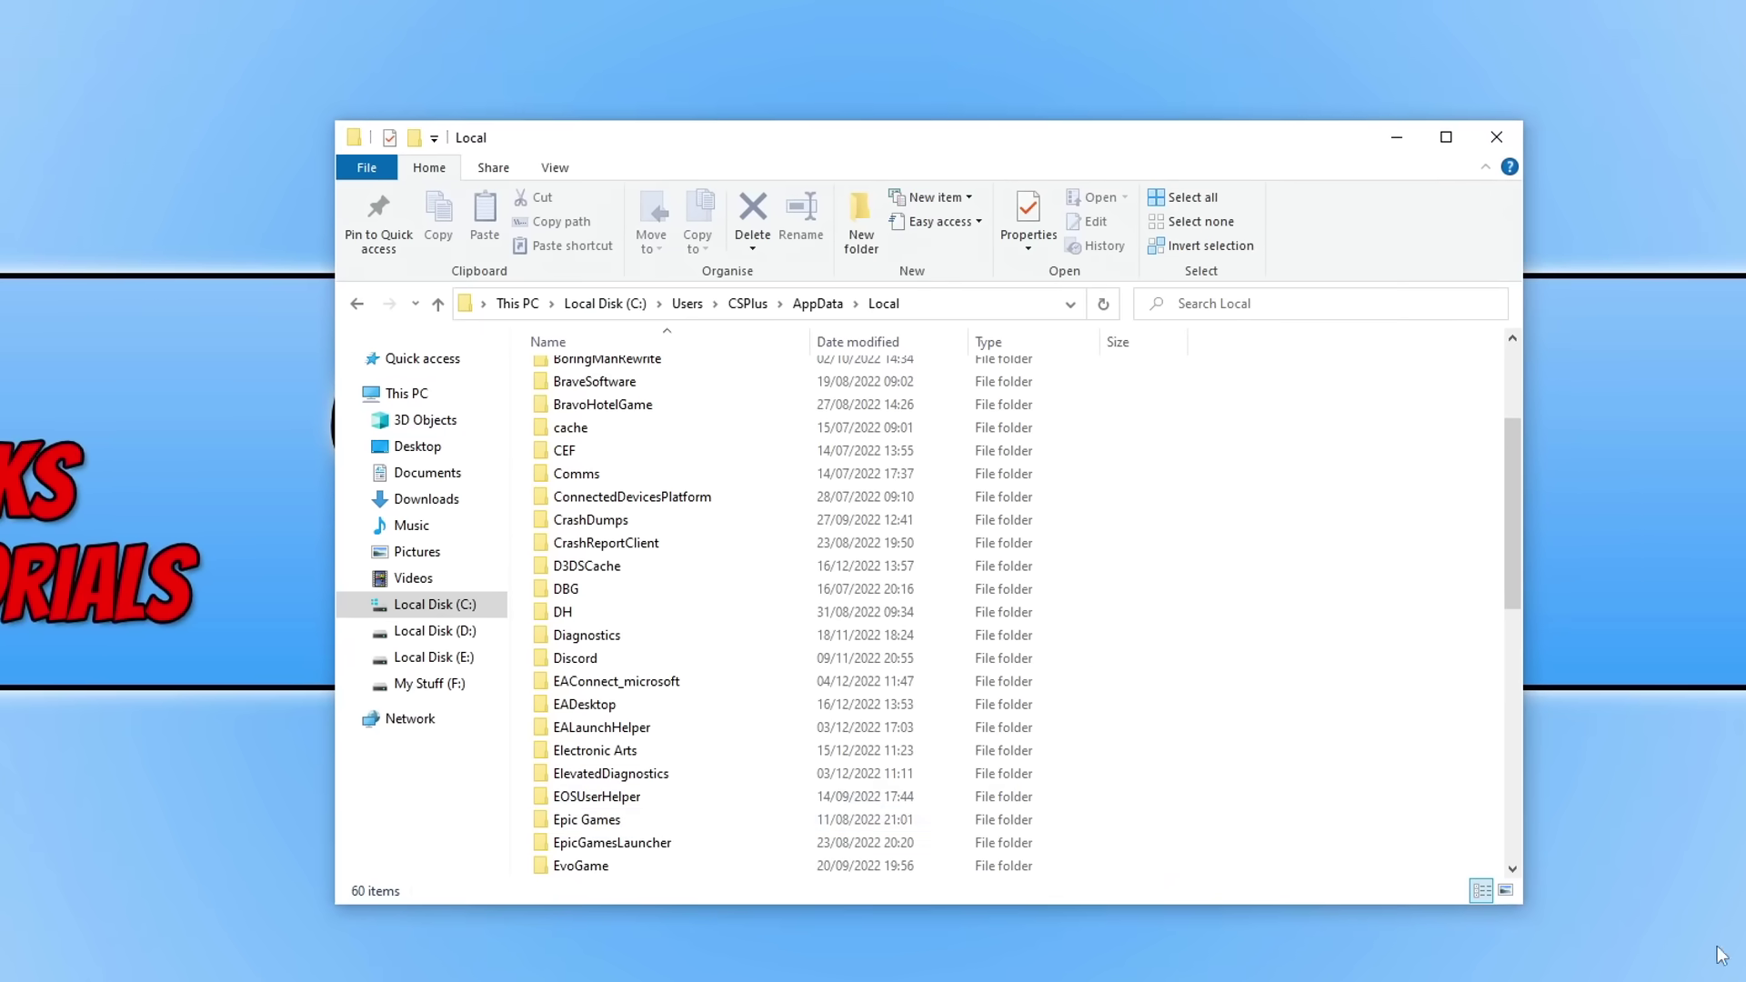
pyautogui.rightClick(651, 748)
pyautogui.click(691, 697)
pyautogui.press('End')
pyautogui.write('BK')
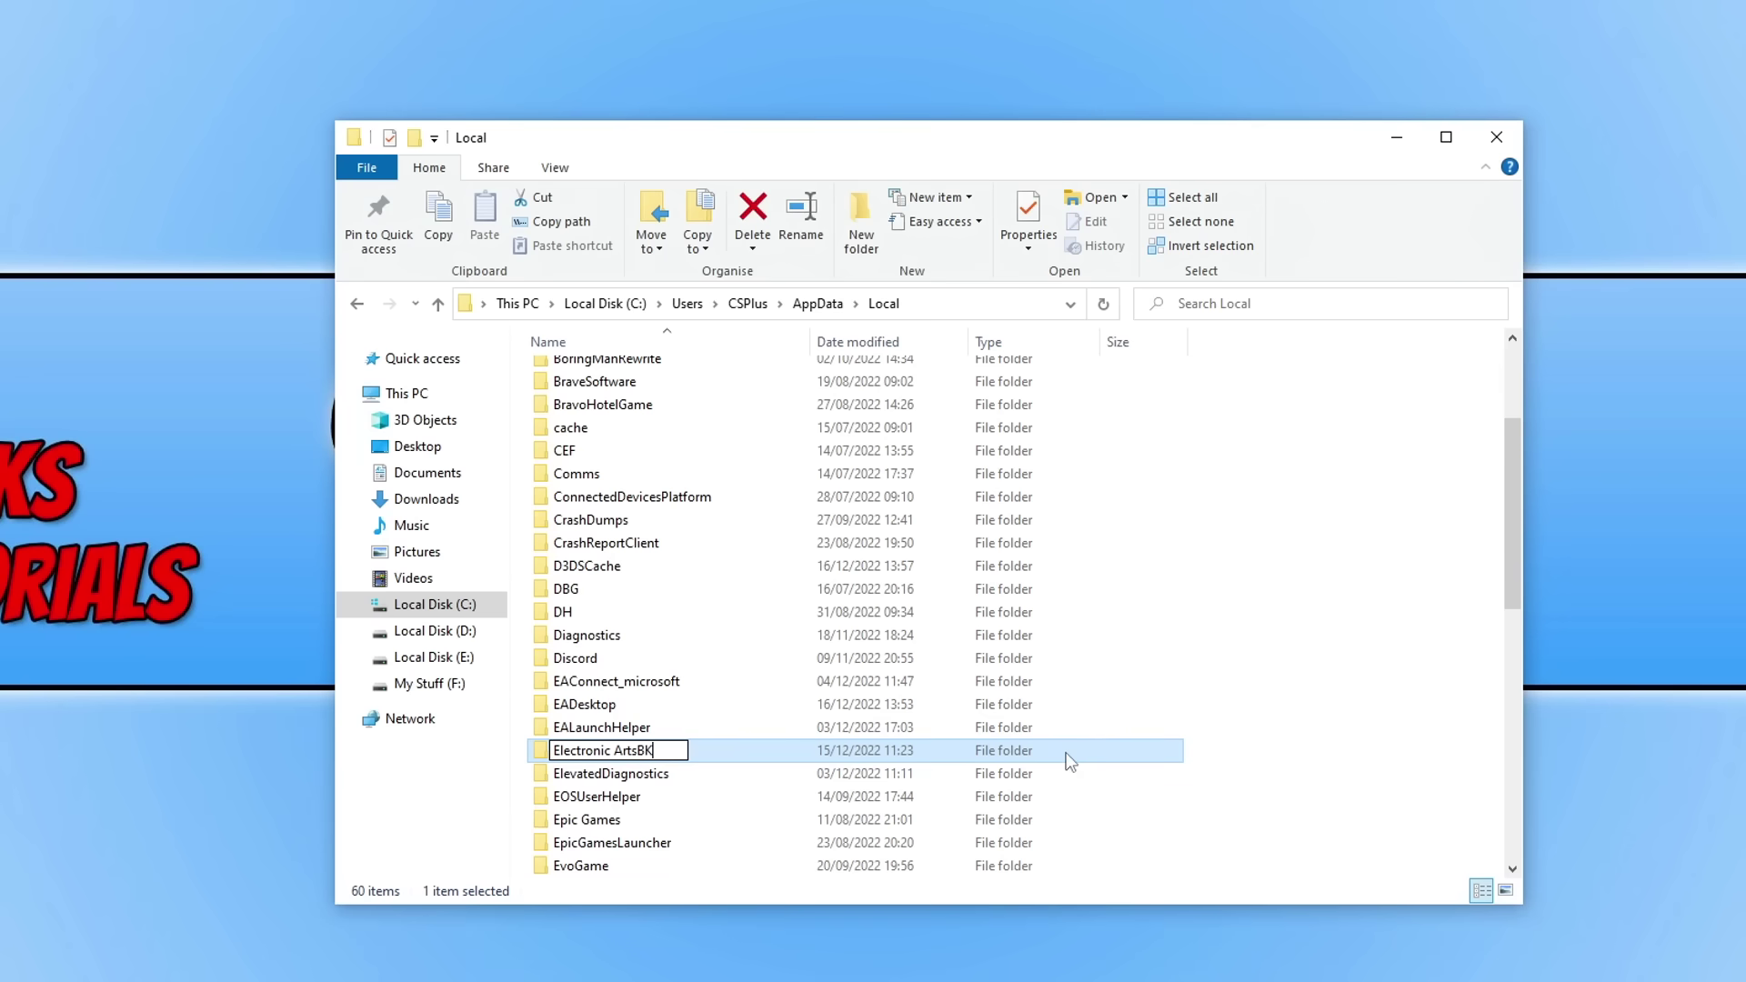
pyautogui.press('Return')
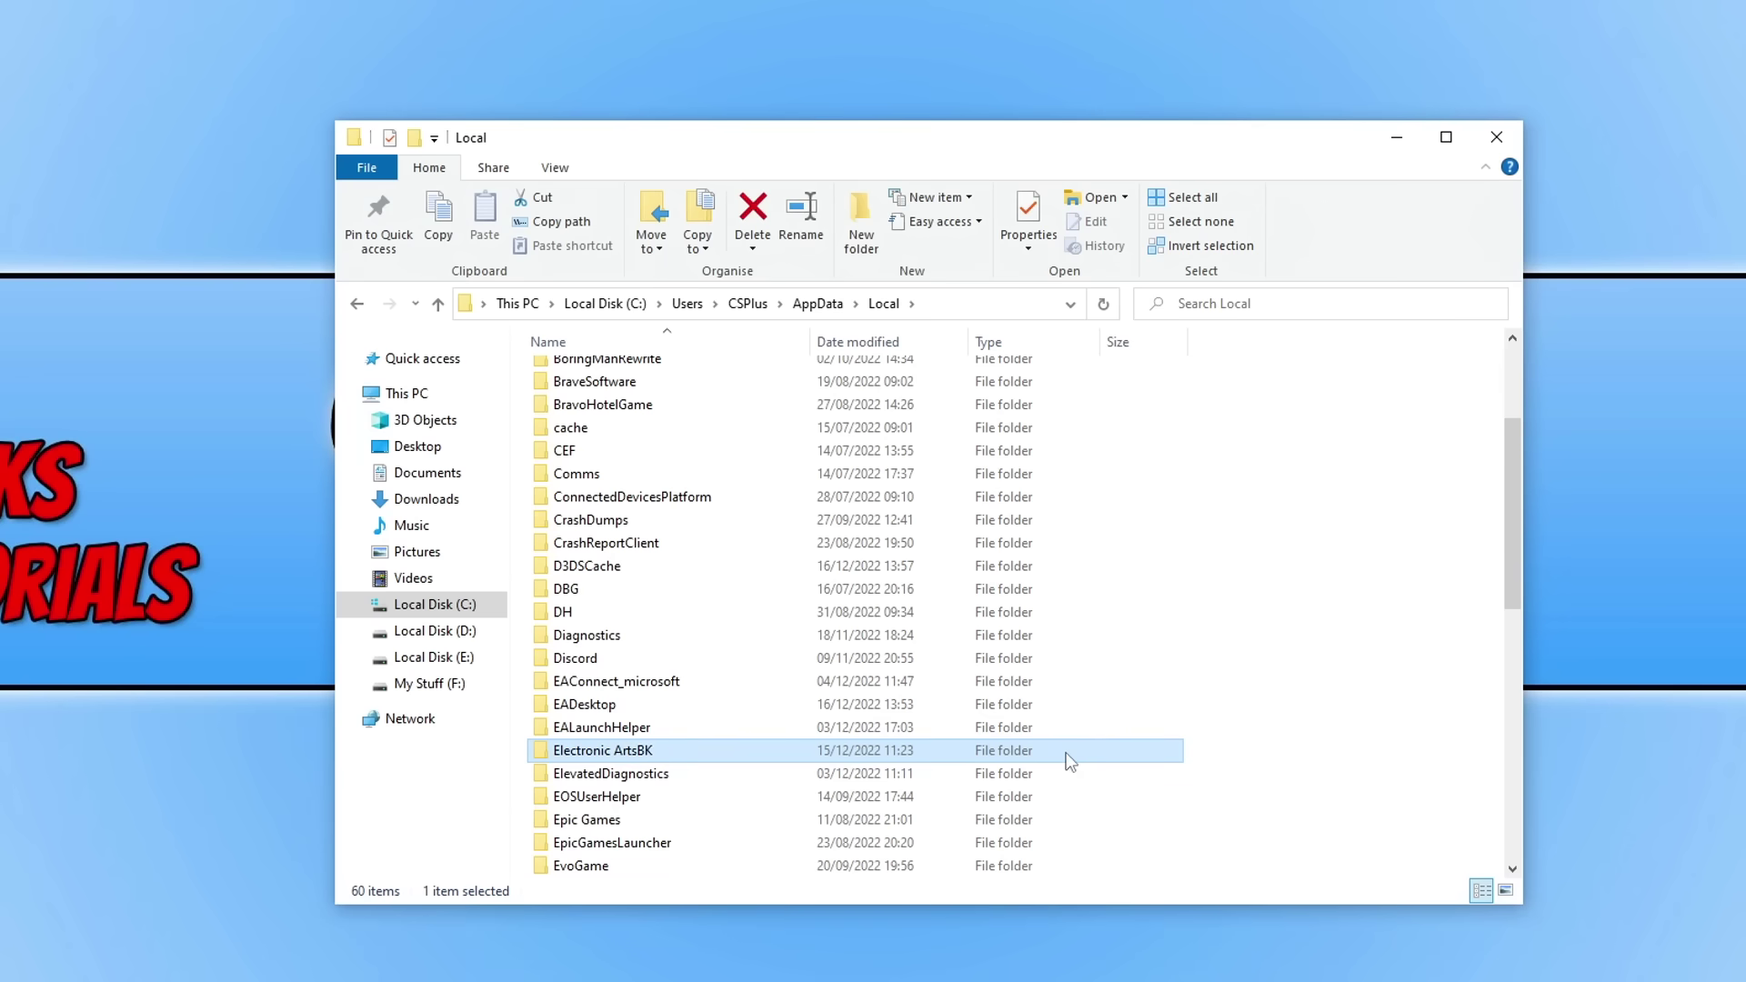
pyautogui.click(1300, 627)
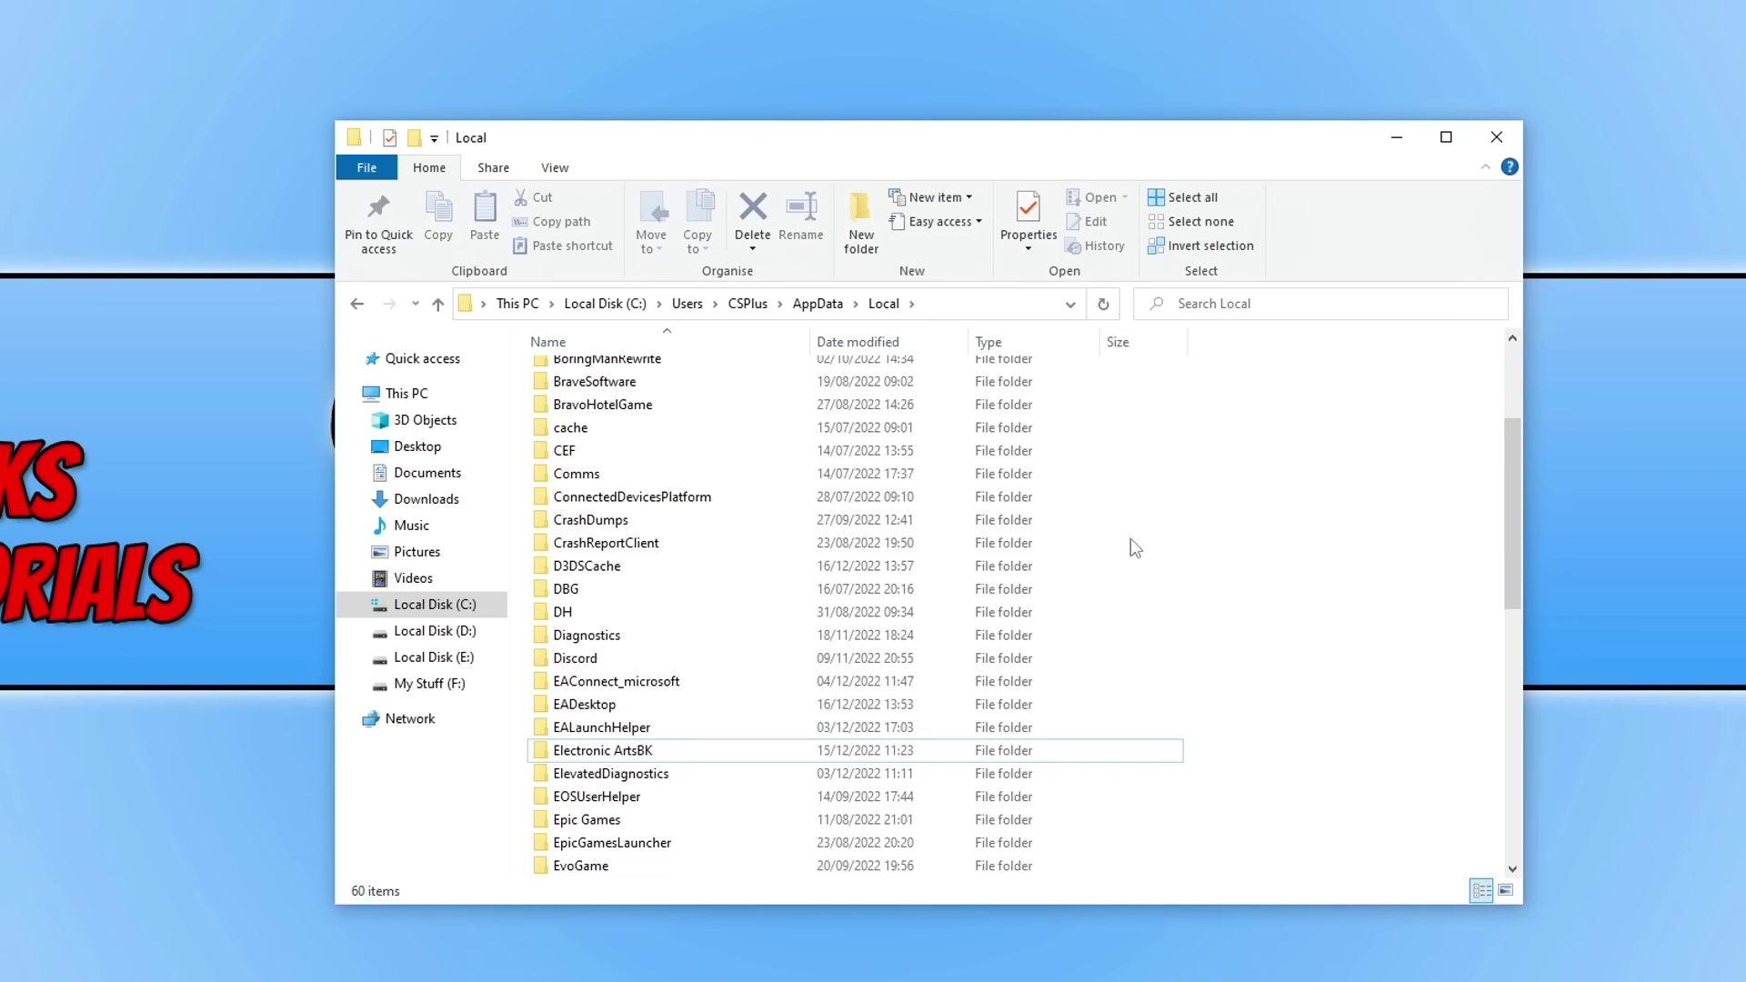
# - Launch the EA app, minimise the folder window and turn off Keep me signed in on the sign-in form
pyautogui.press('super')
pyautogui.write('ea')
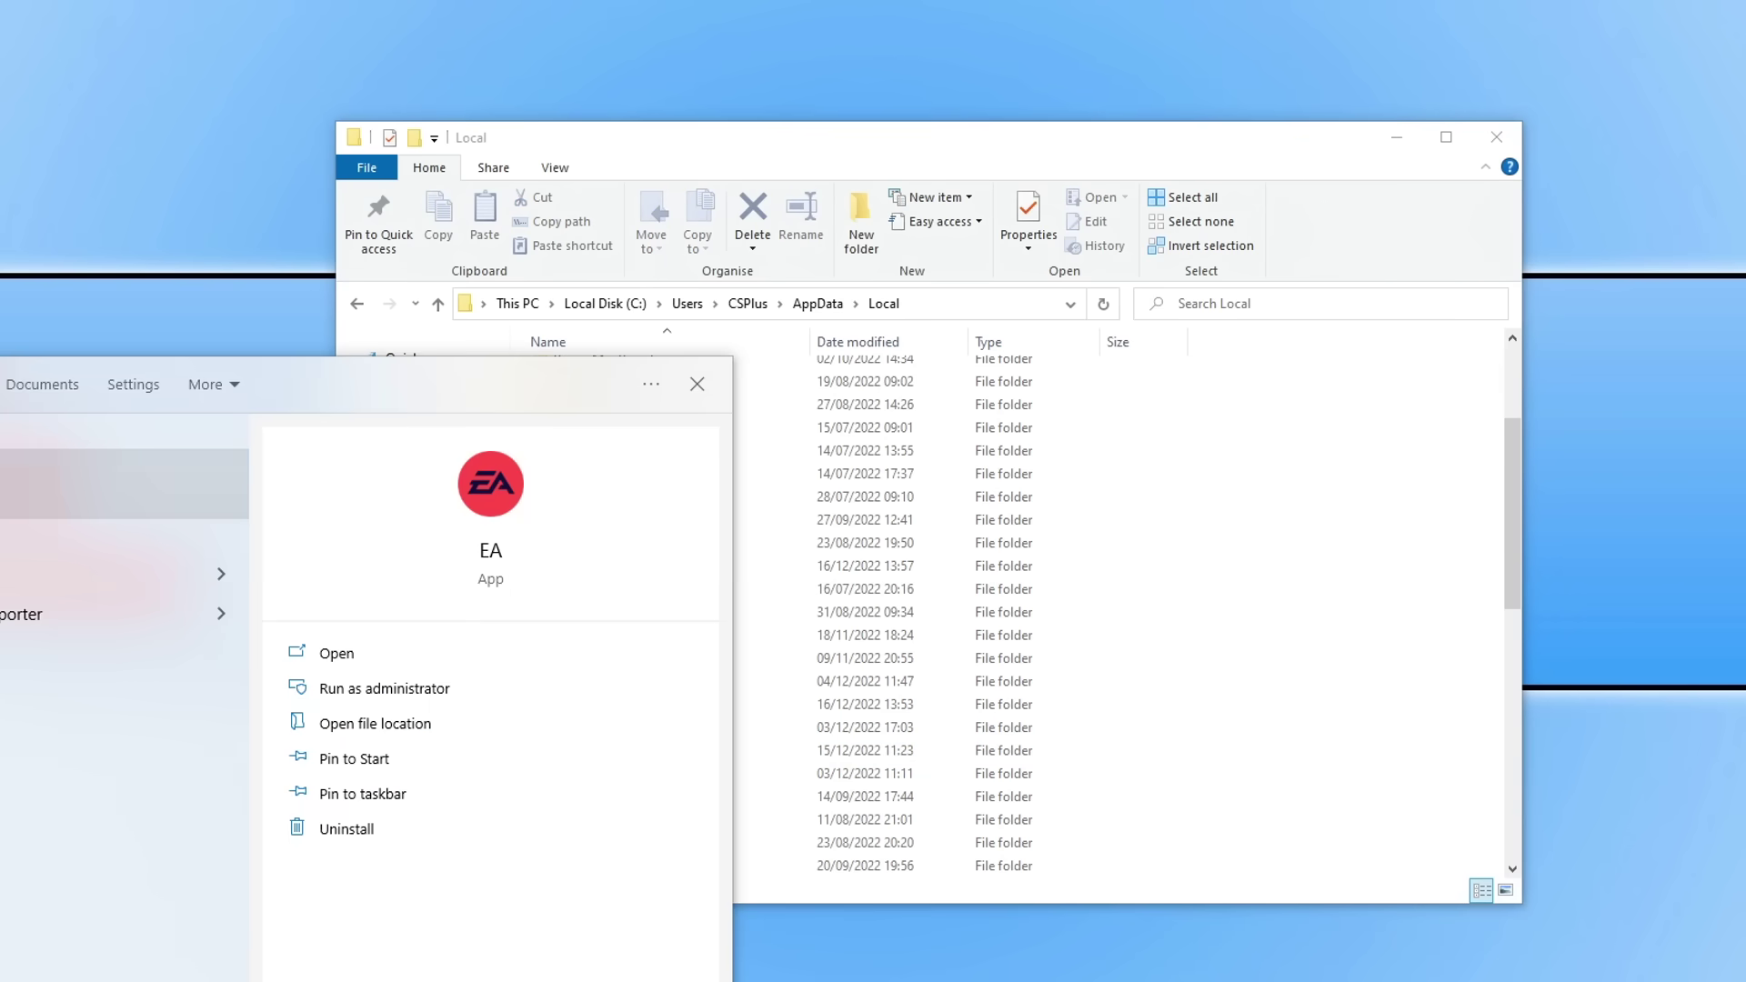
pyautogui.click(1645, 663)
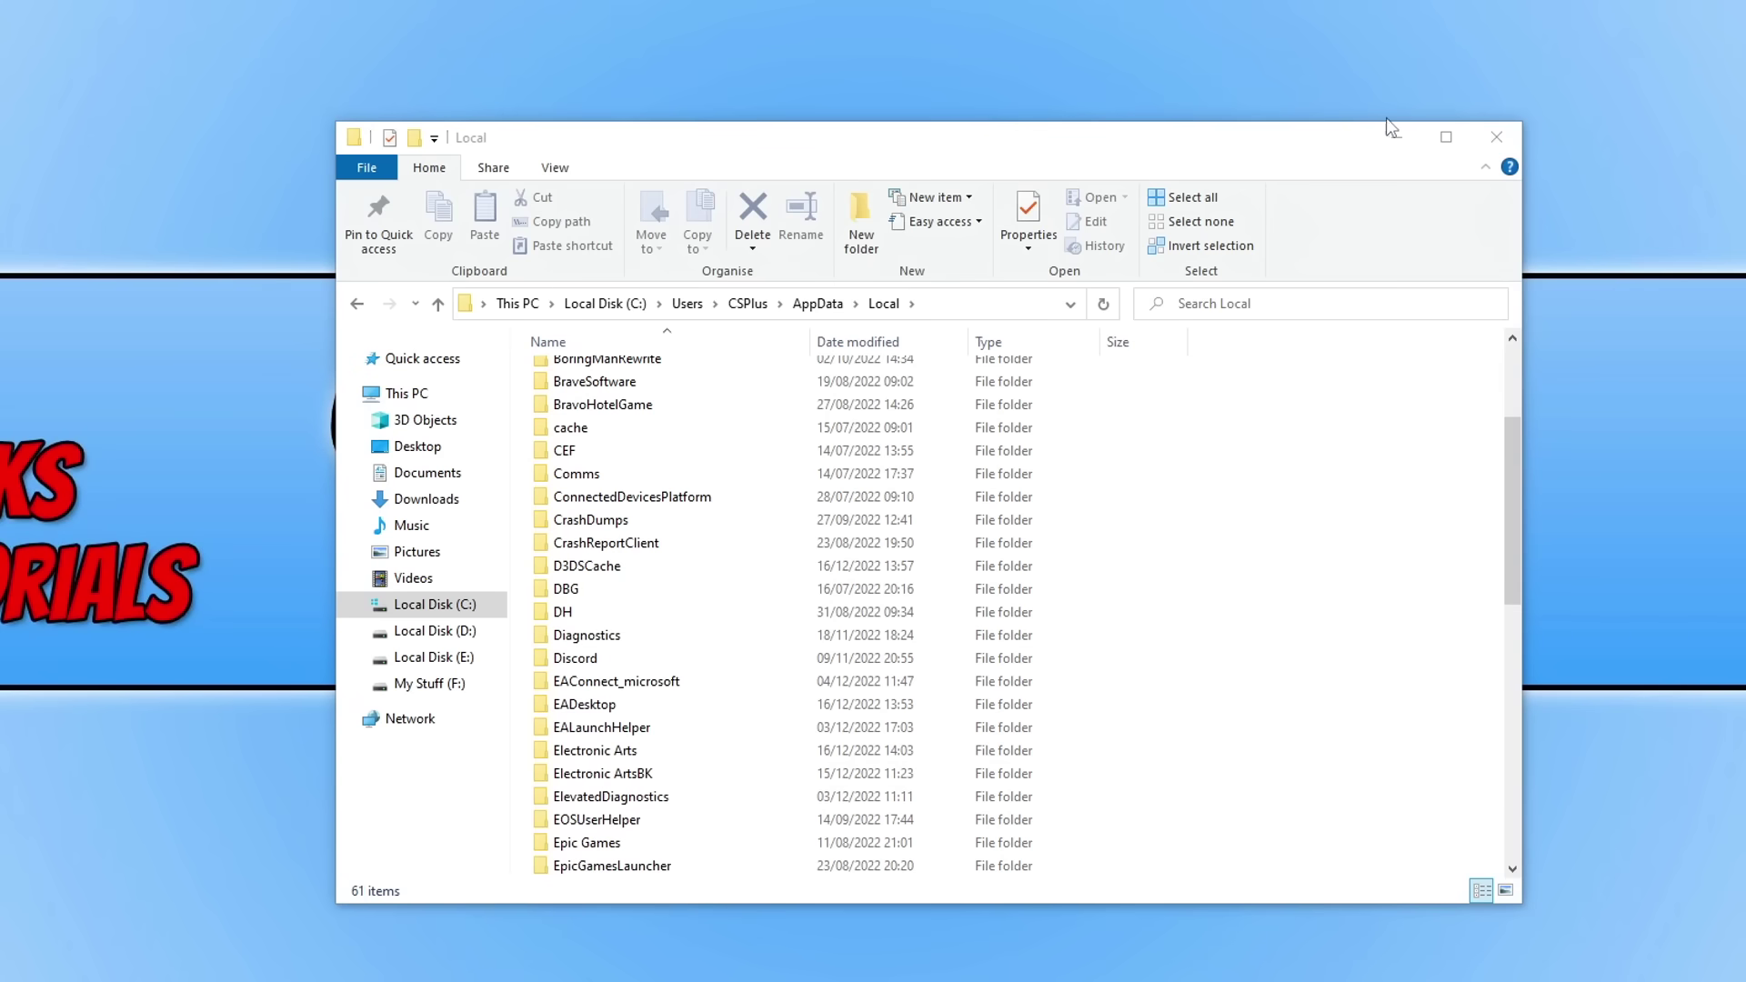
pyautogui.click(1405, 149)
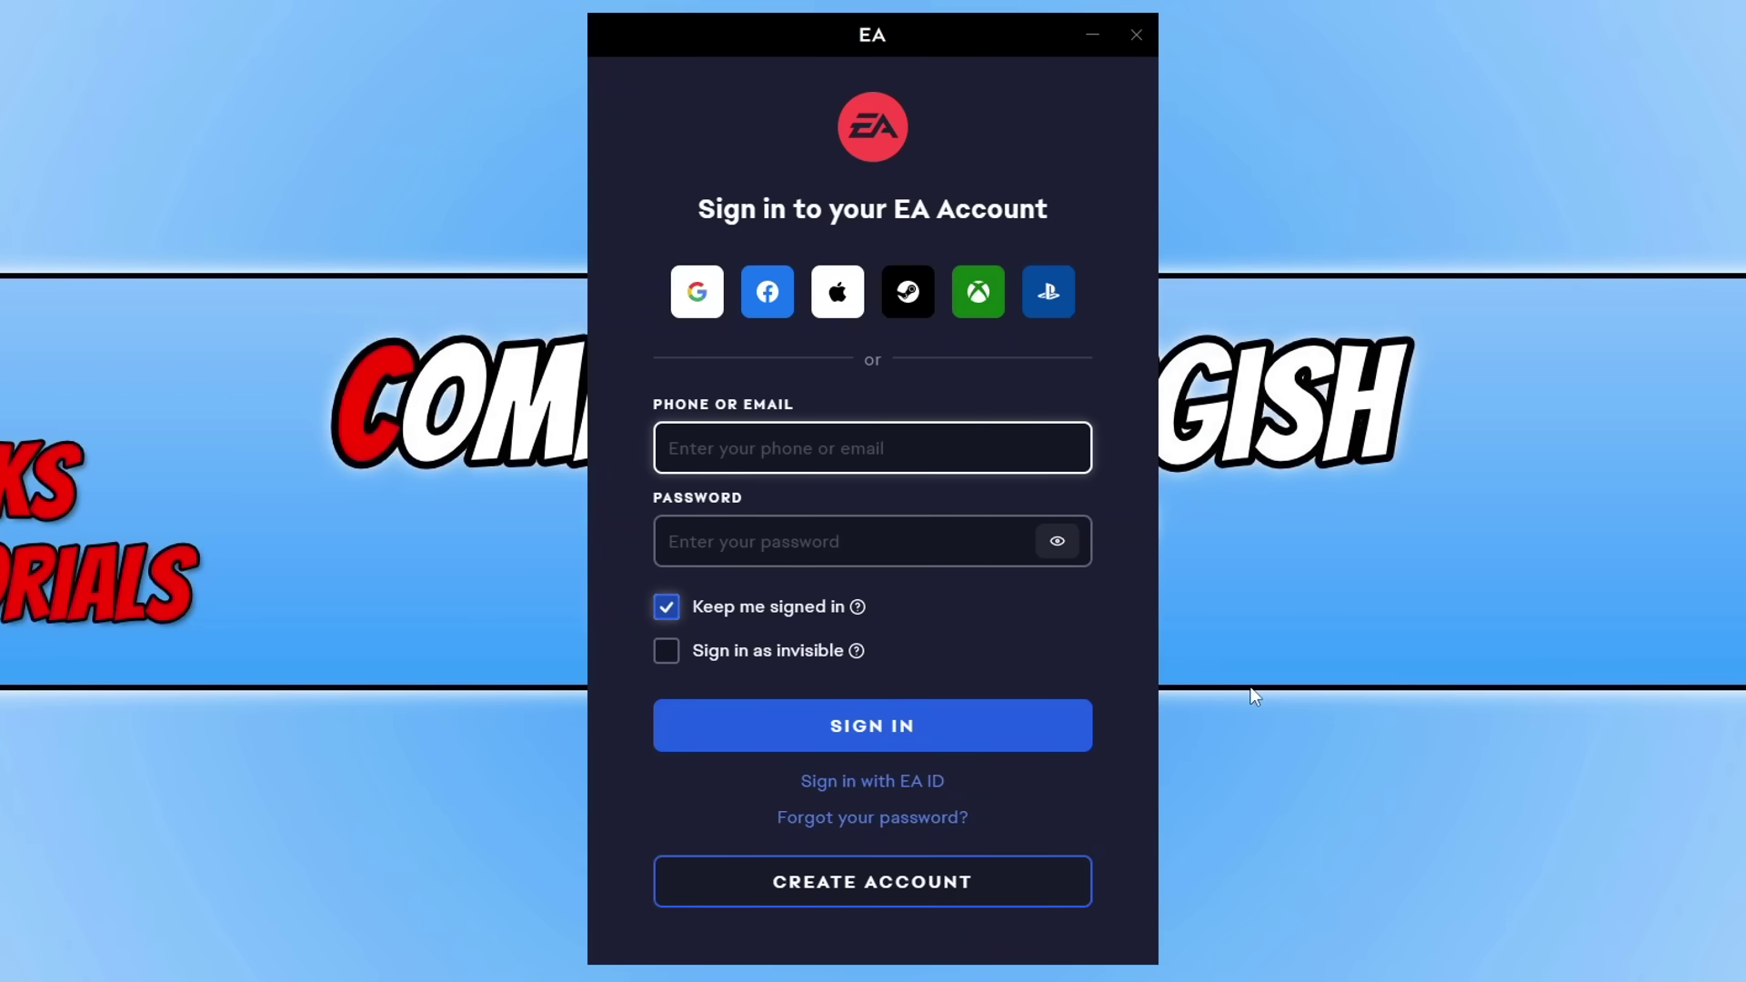
pyautogui.click(664, 613)
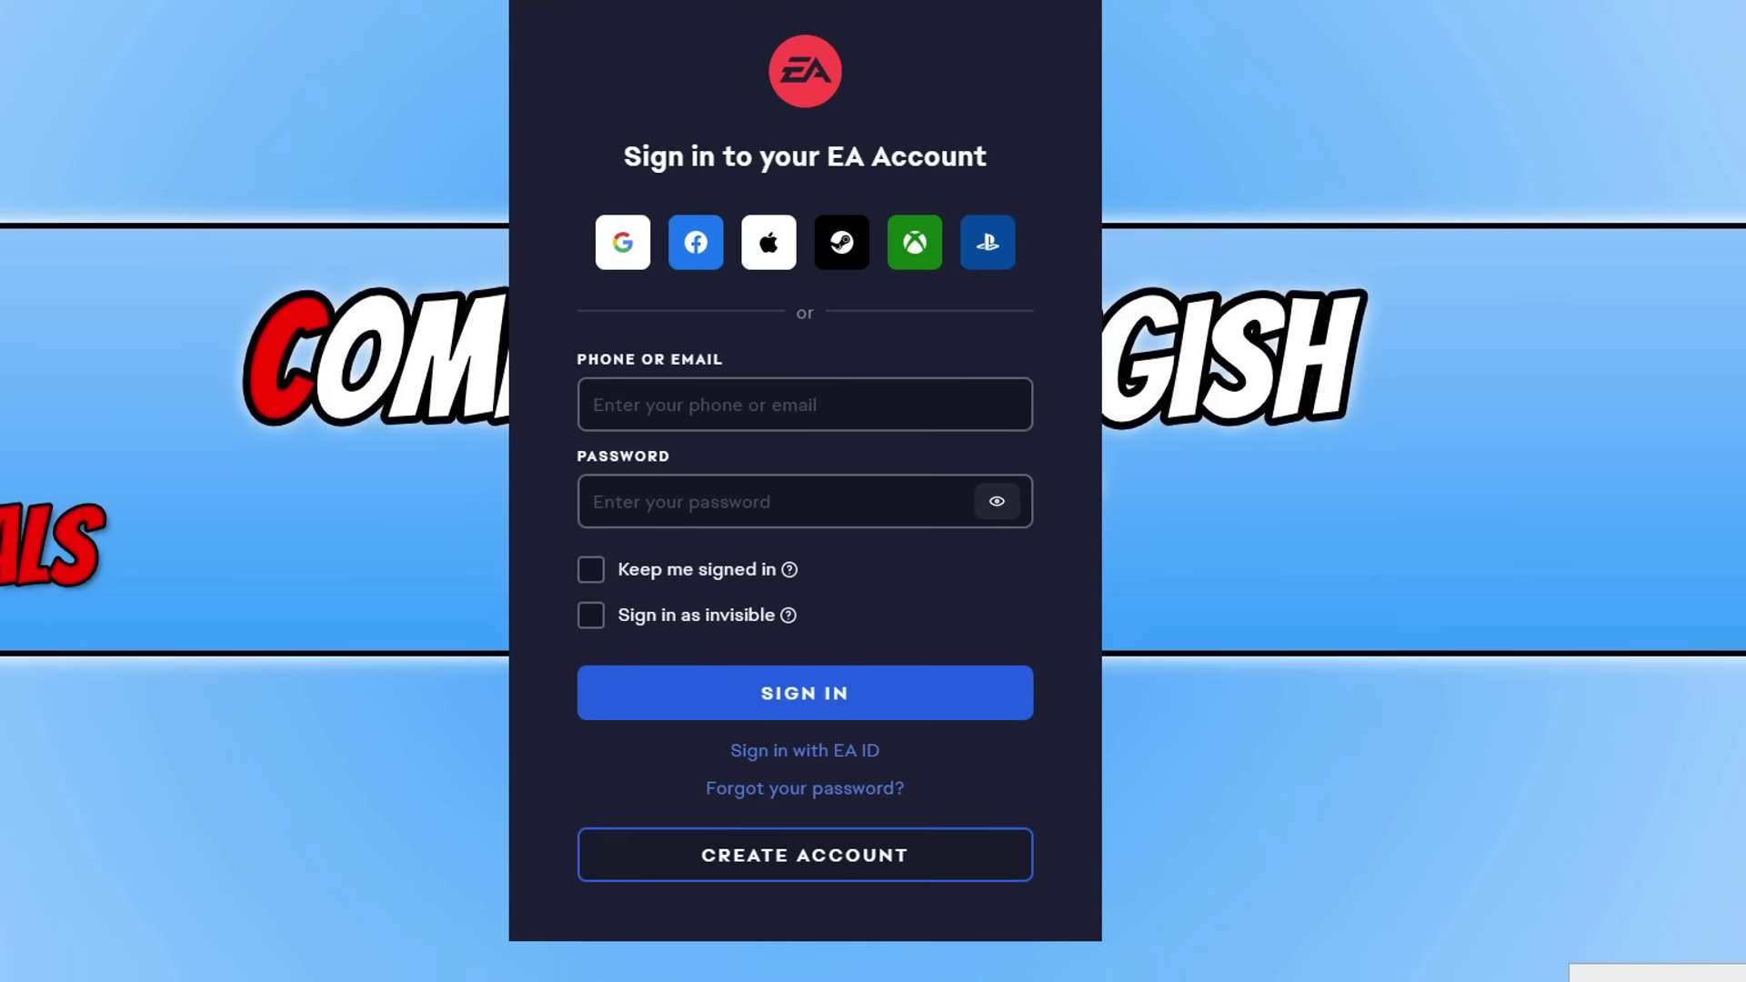
# - Open the properties of the Ethernet adapter from the Windows network adapter options
pyautogui.rightClick(1745, 981)
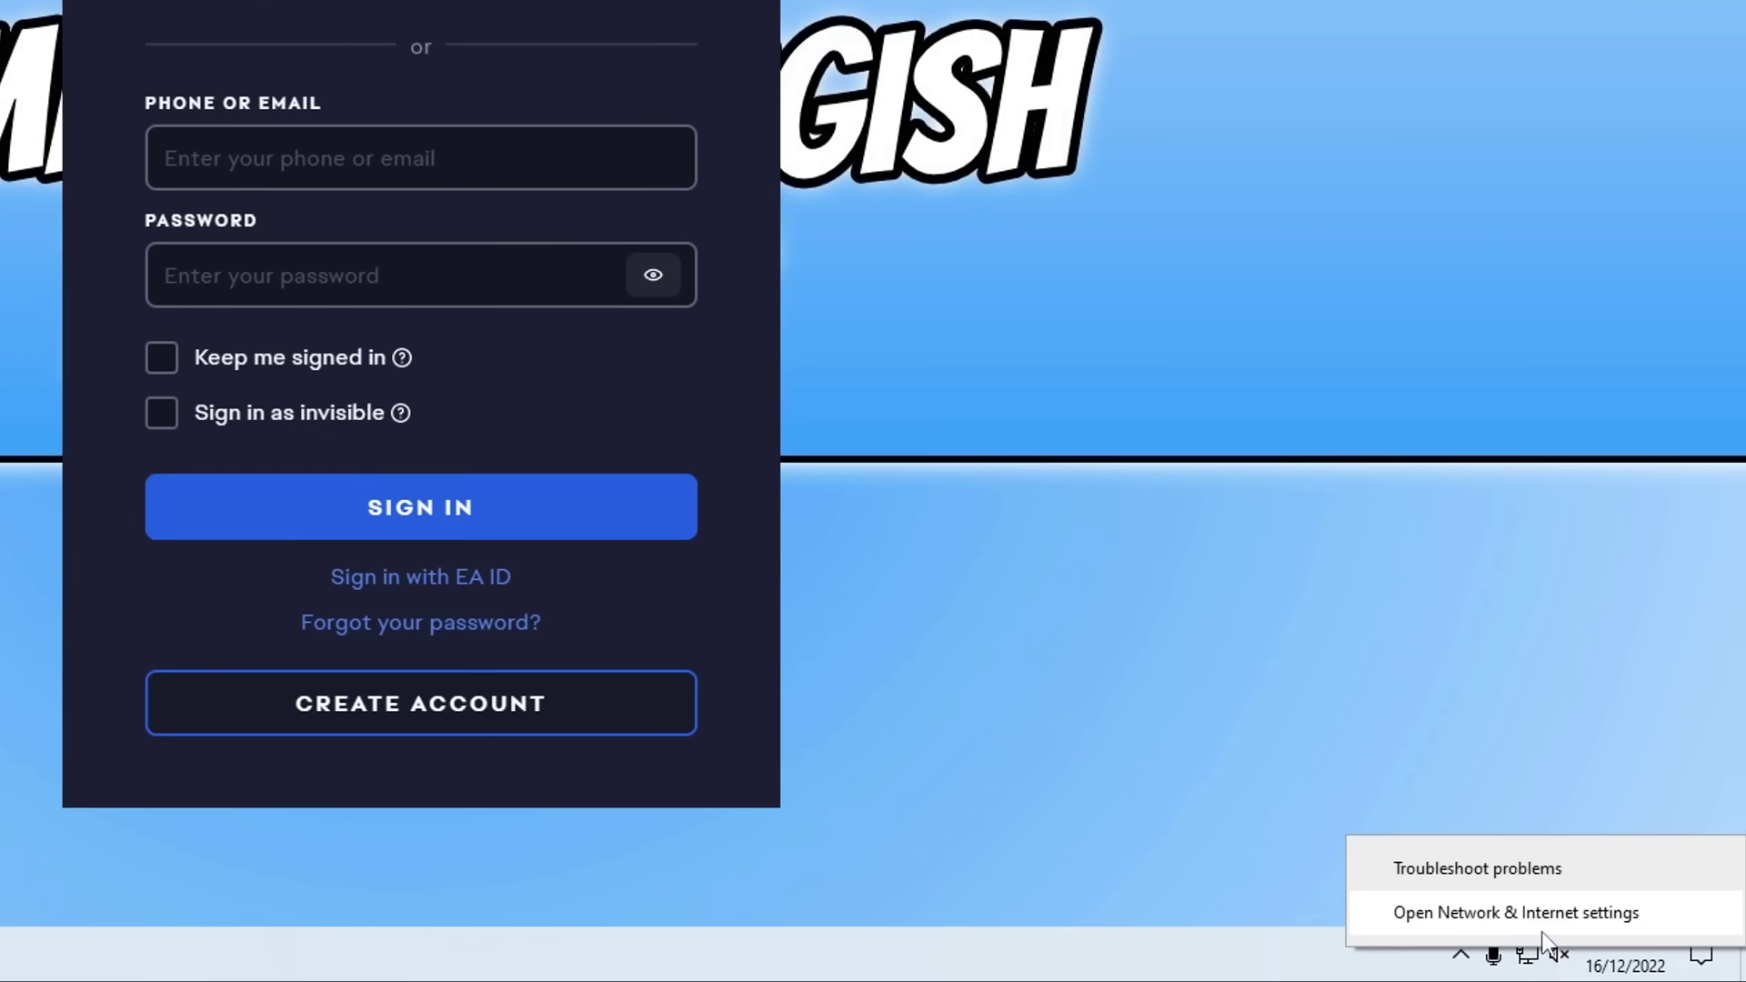
pyautogui.click(1574, 919)
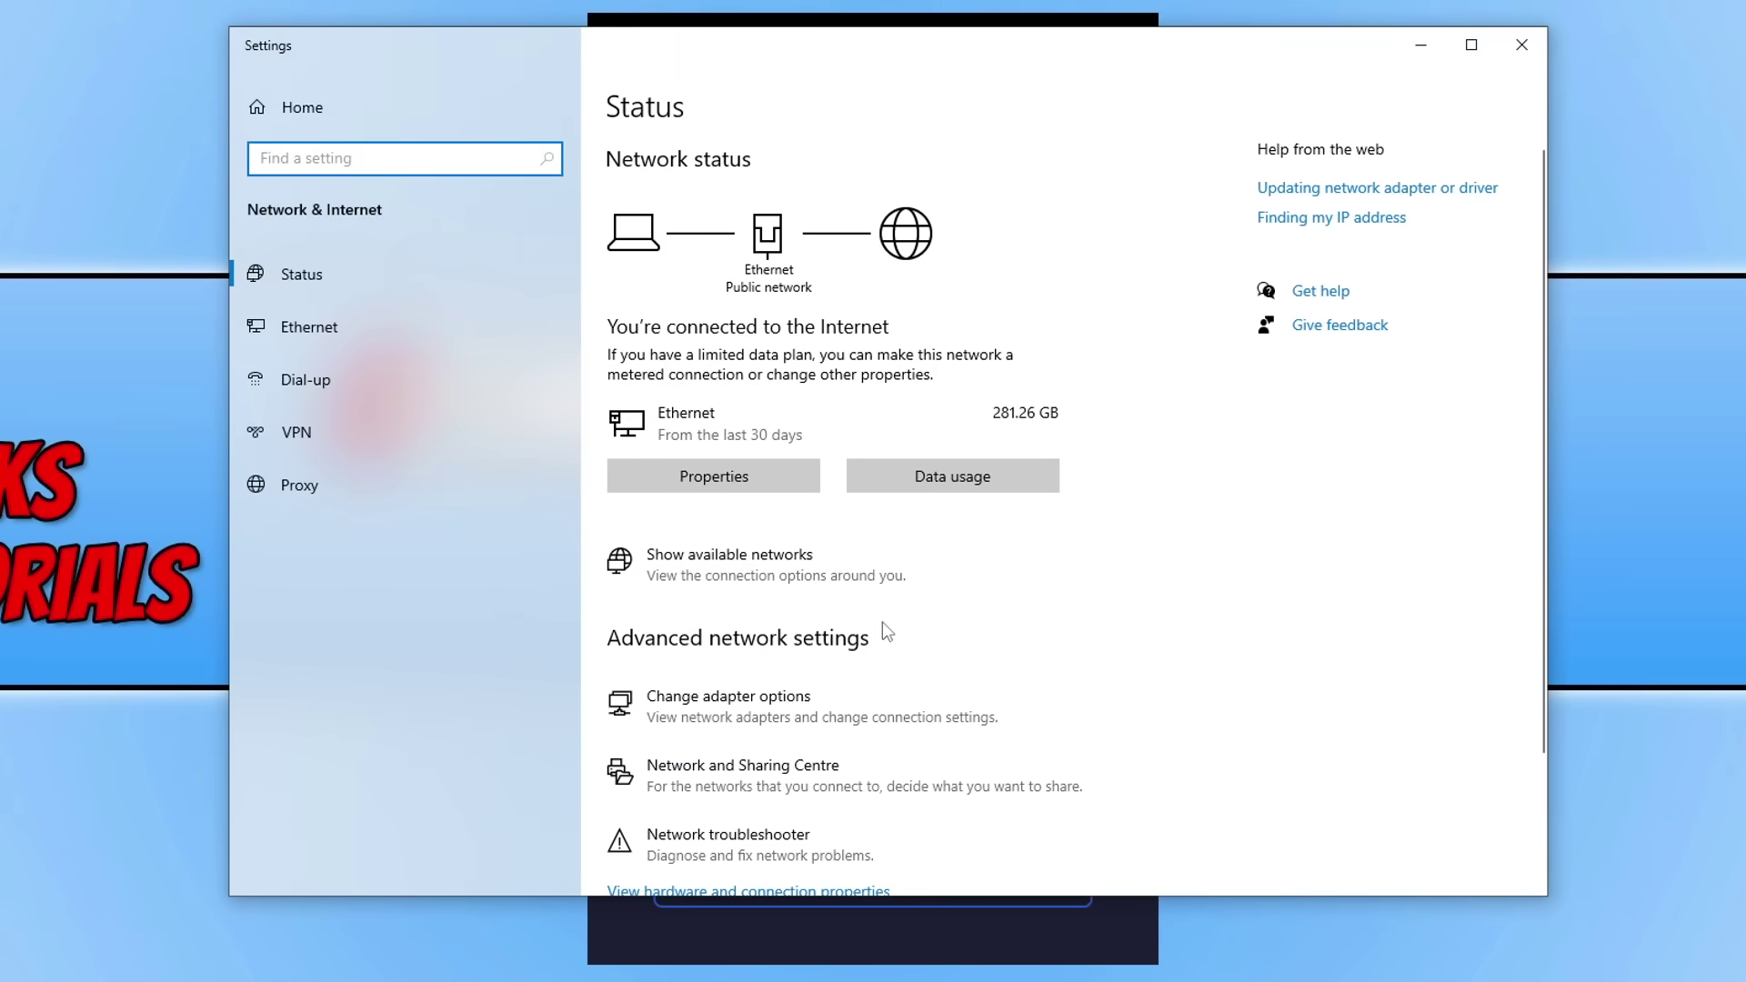
pyautogui.click(838, 698)
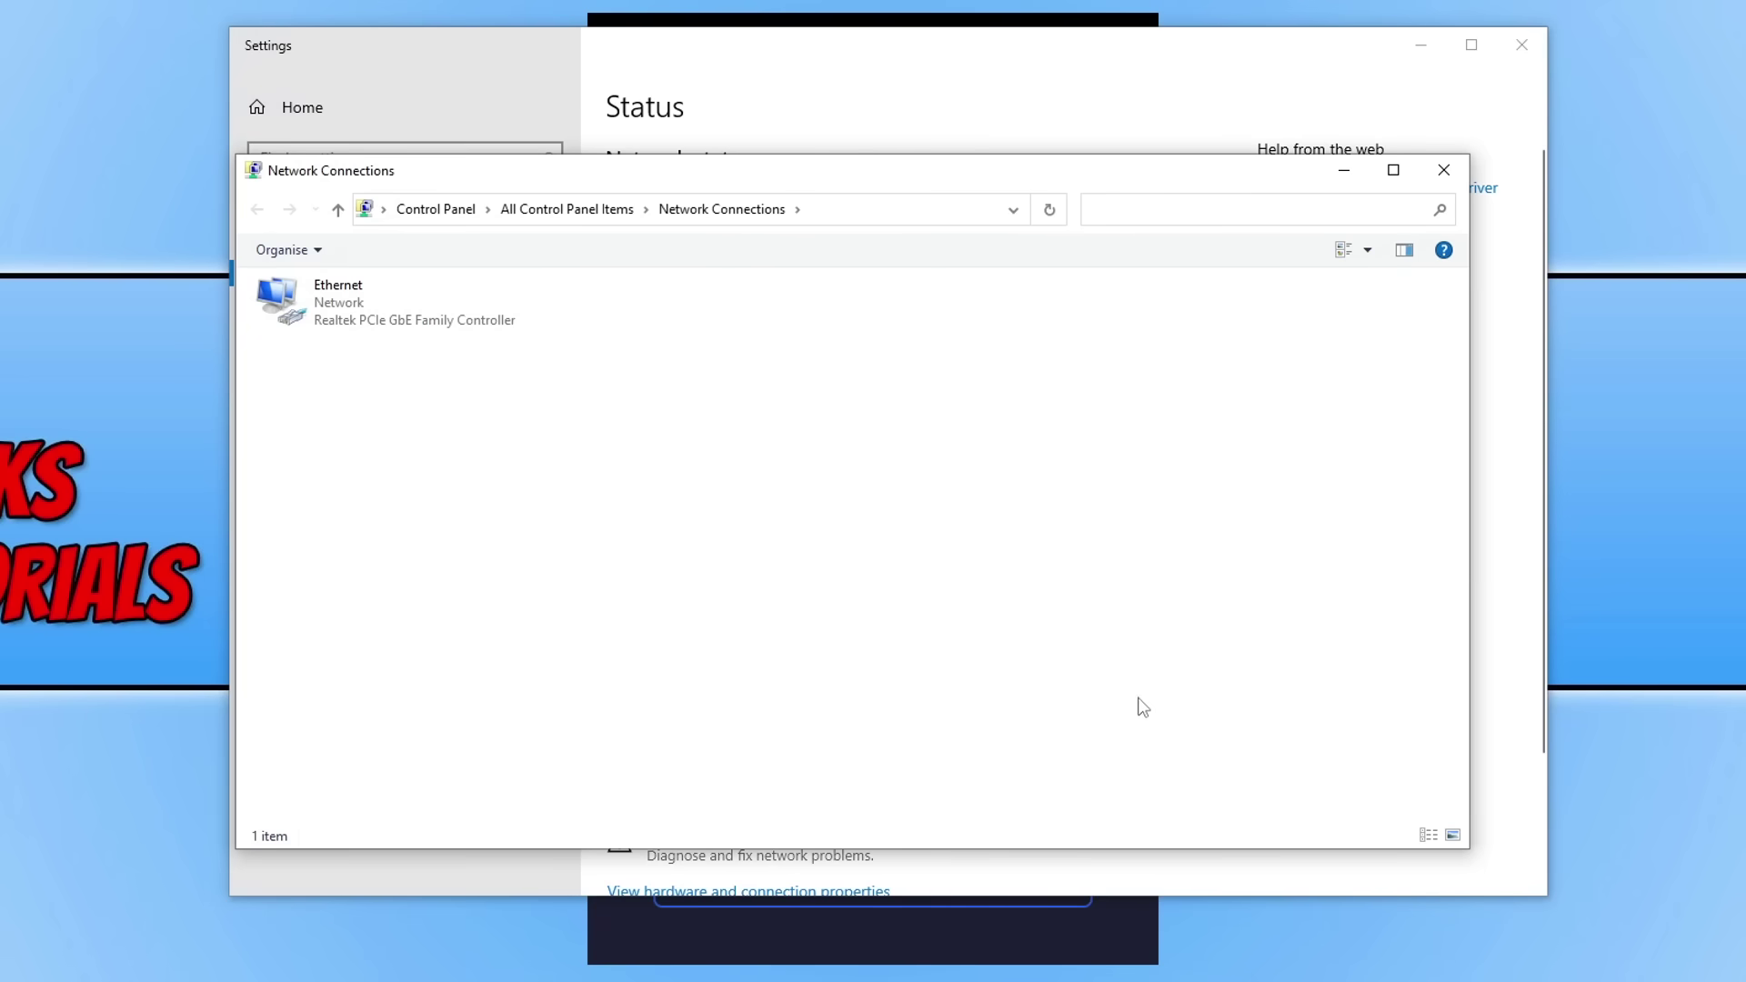
pyautogui.rightClick(319, 309)
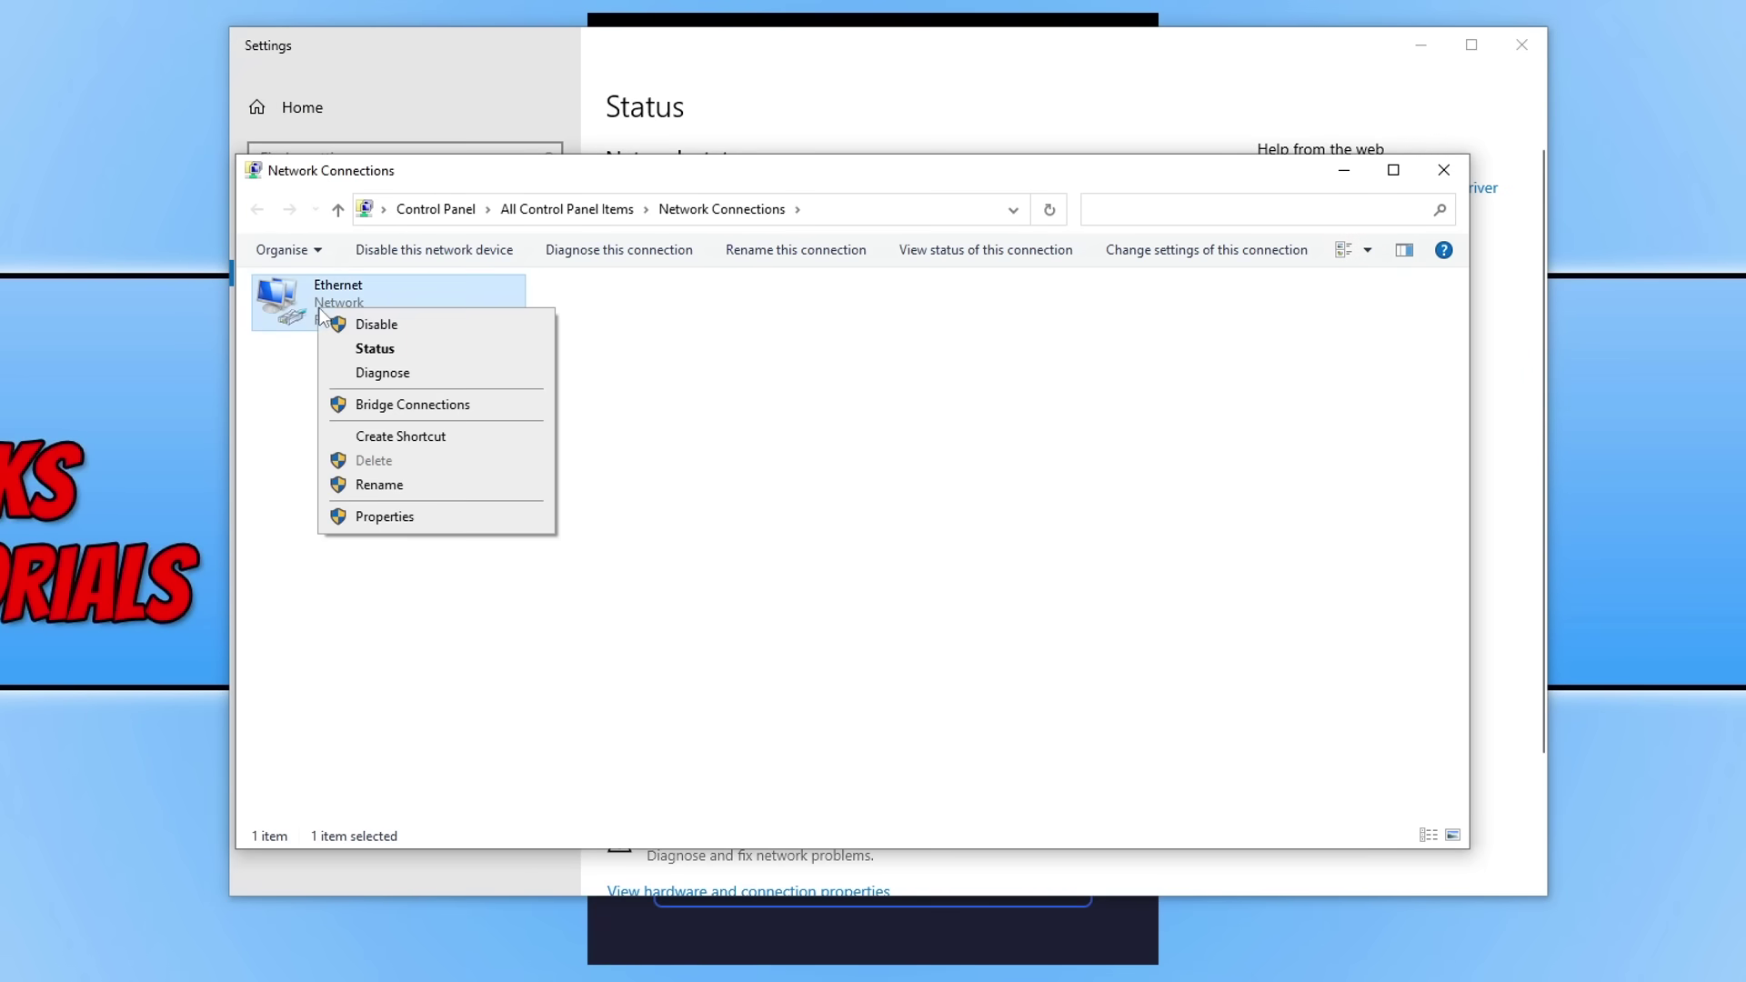
pyautogui.click(437, 518)
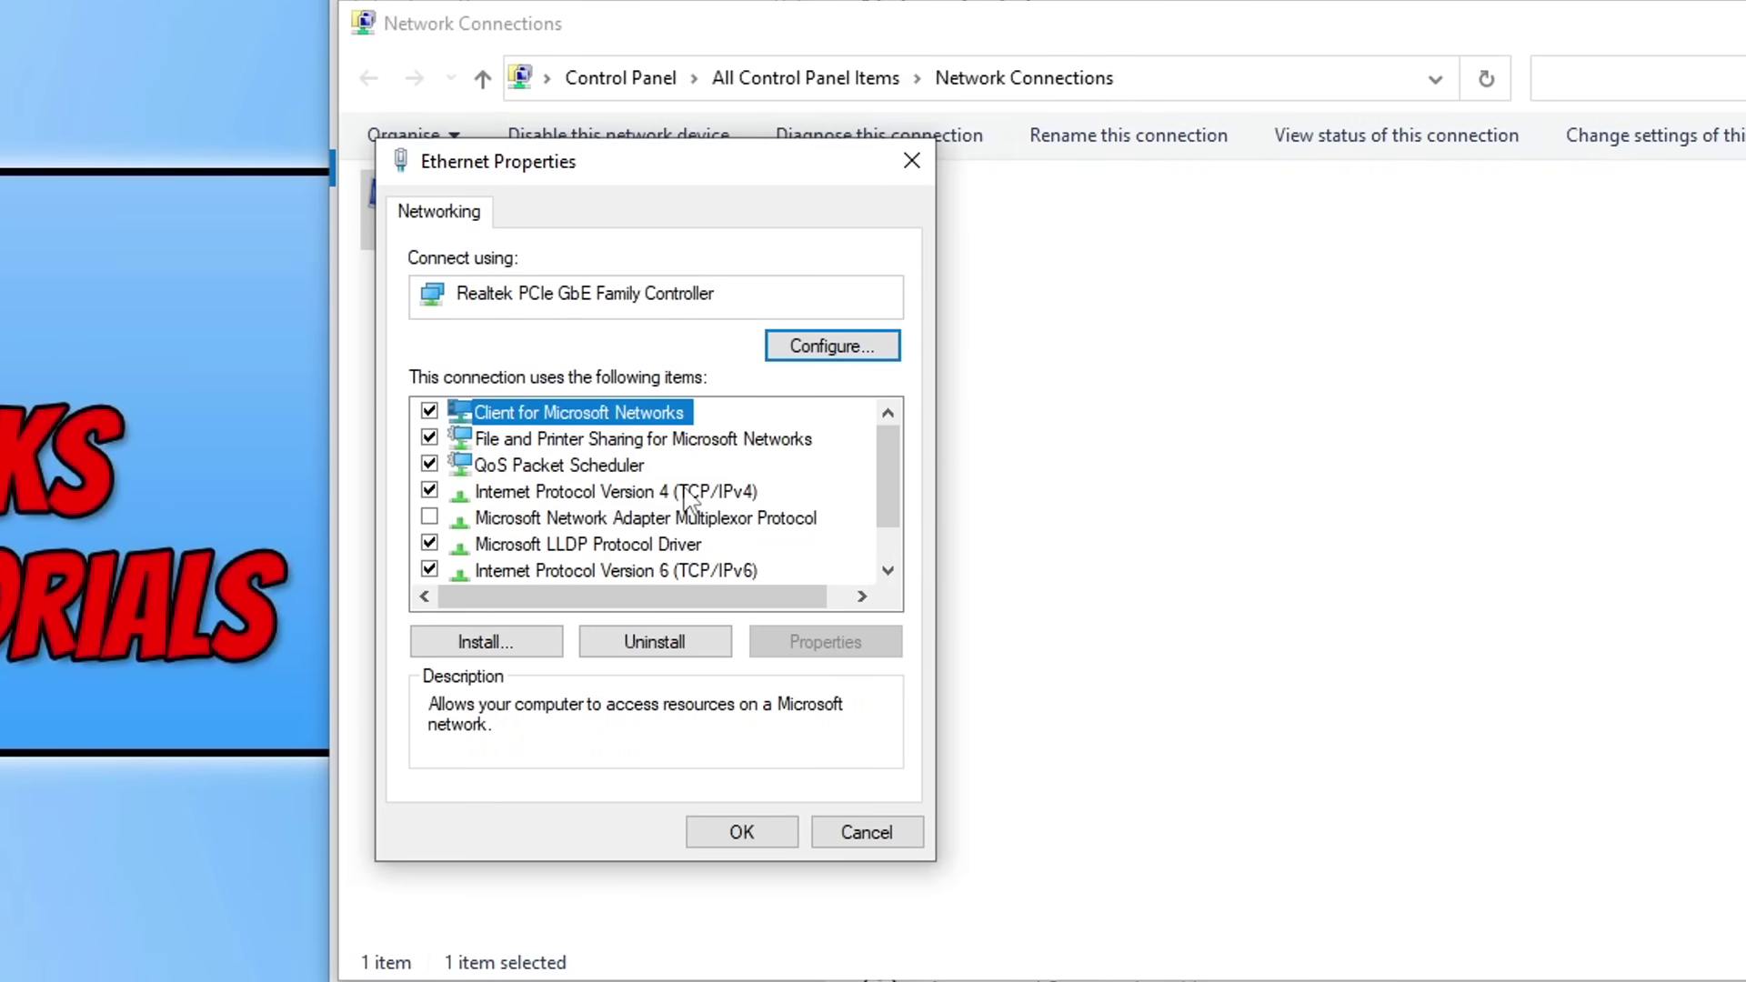
# - Set the preferred DNS server of Internet Protocol Version 4 (TCP/IPv4) manually to 1.1.1.1 and apply it
pyautogui.click(574, 498)
pyautogui.click(850, 639)
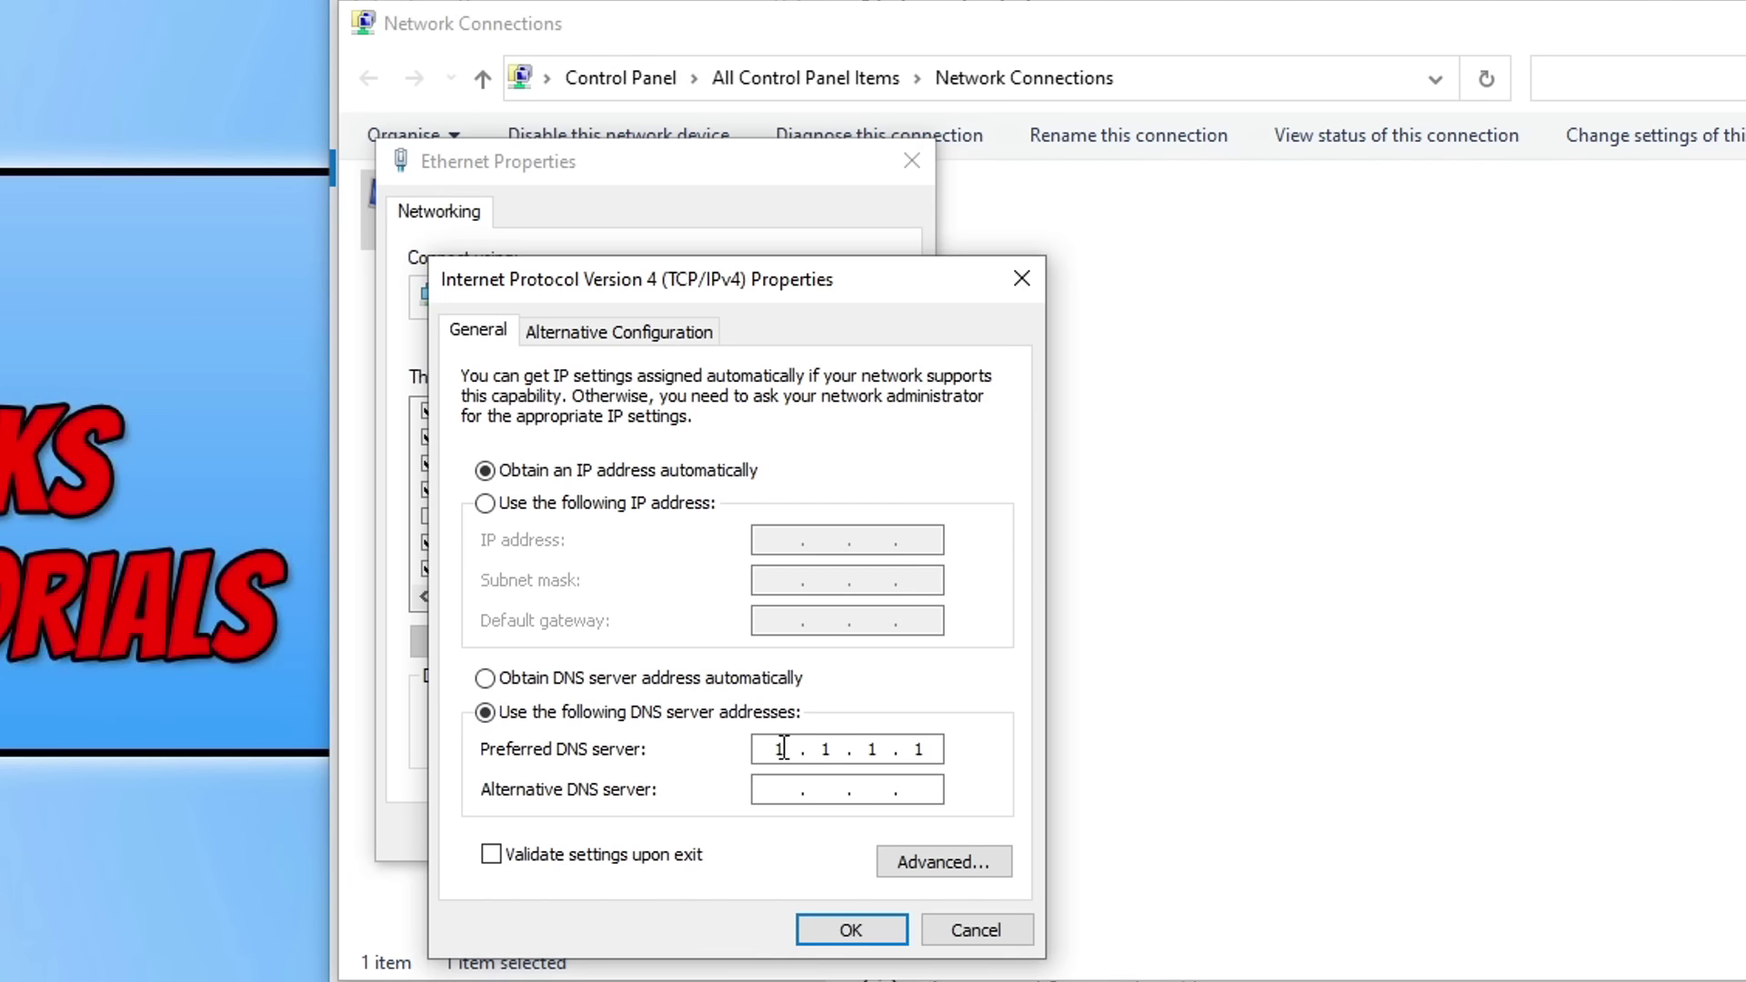
pyautogui.click(684, 680)
pyautogui.click(684, 712)
pyautogui.write('1.1.1.1')
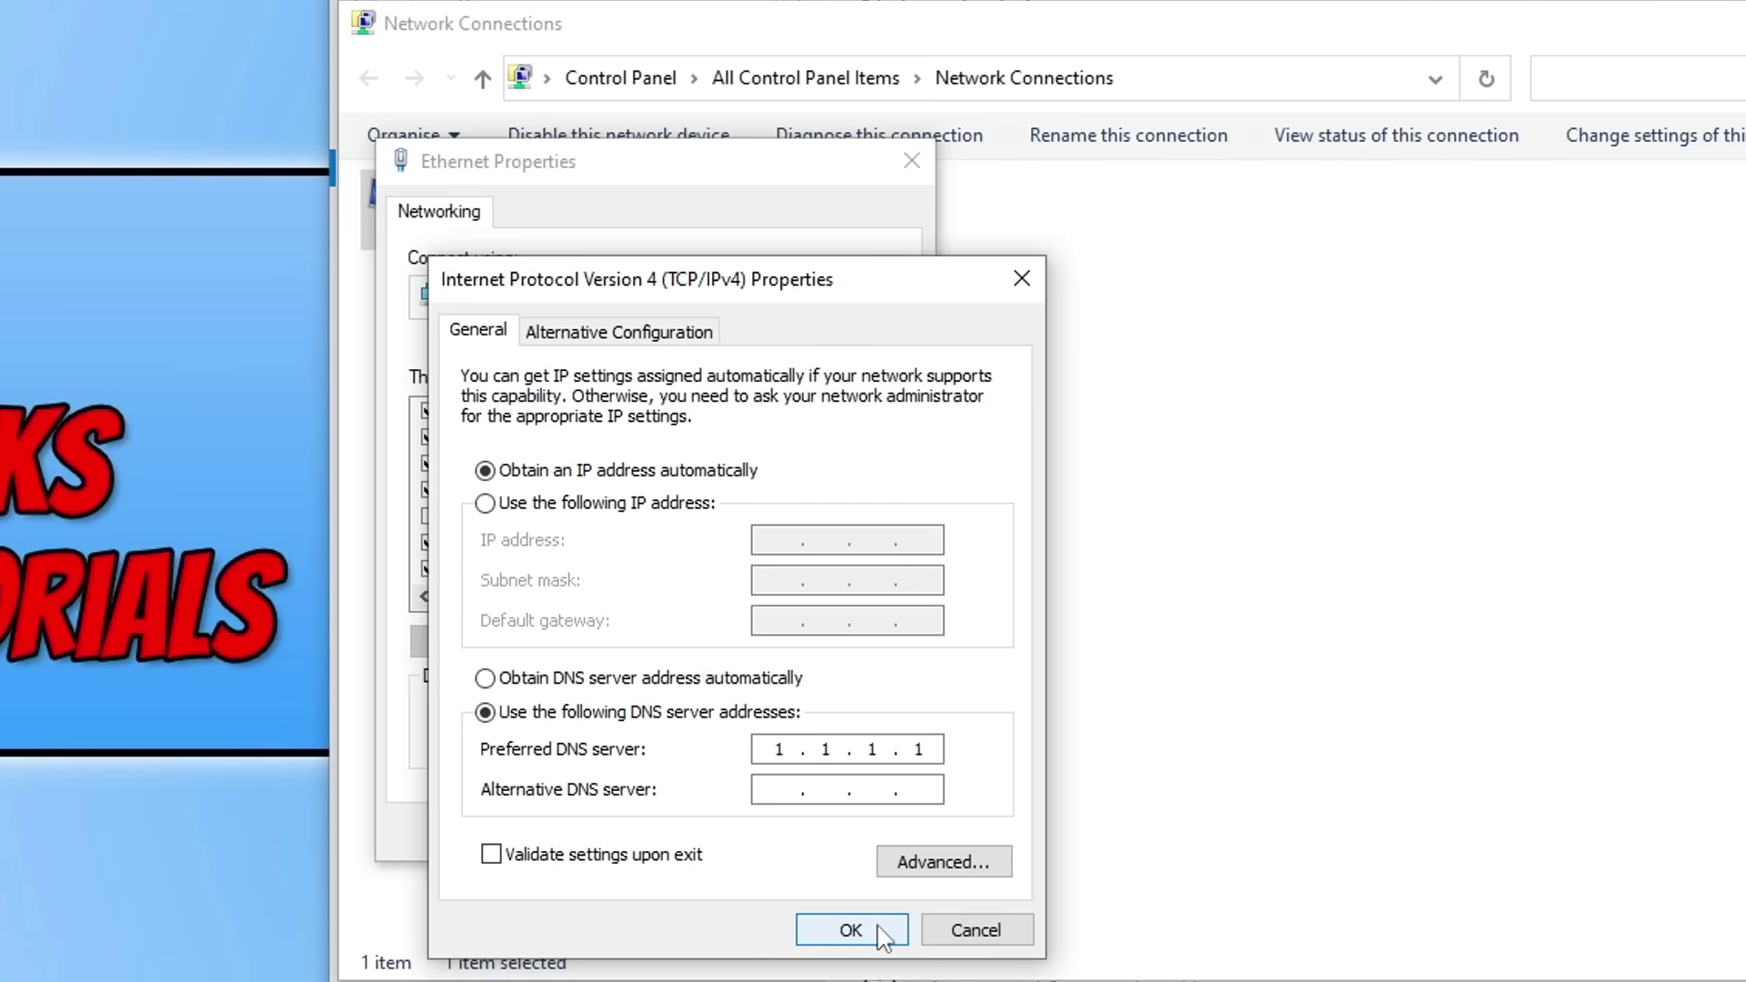
pyautogui.click(851, 929)
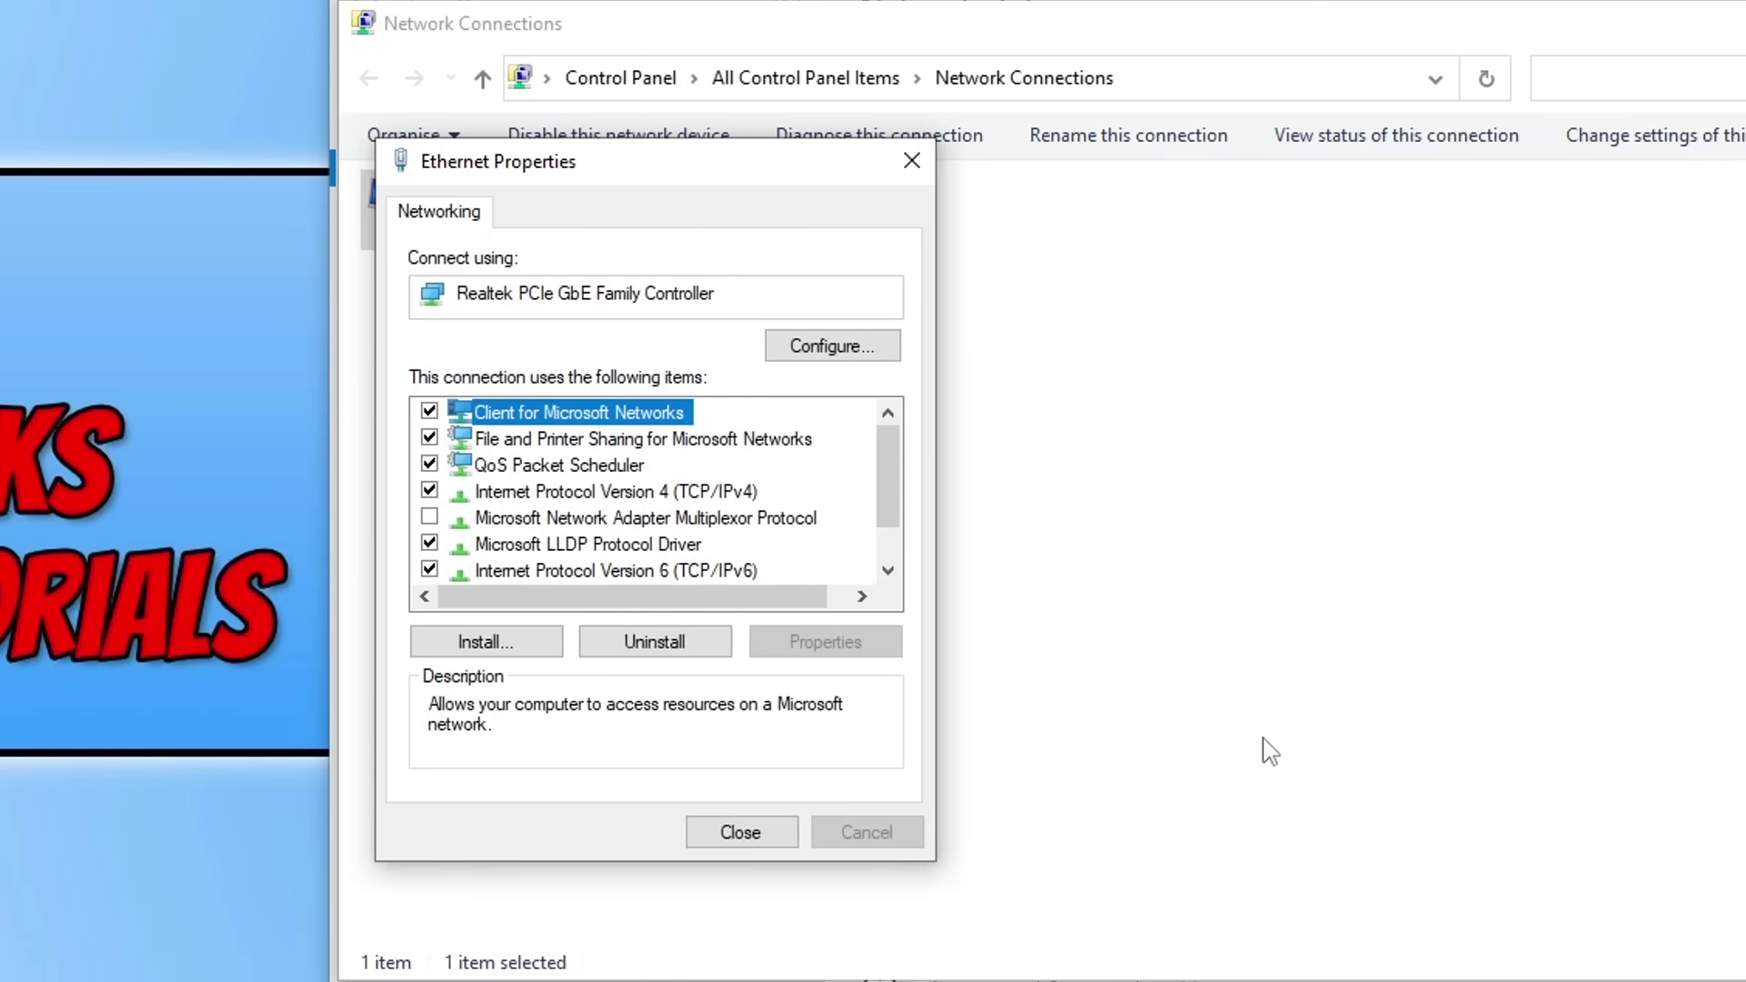